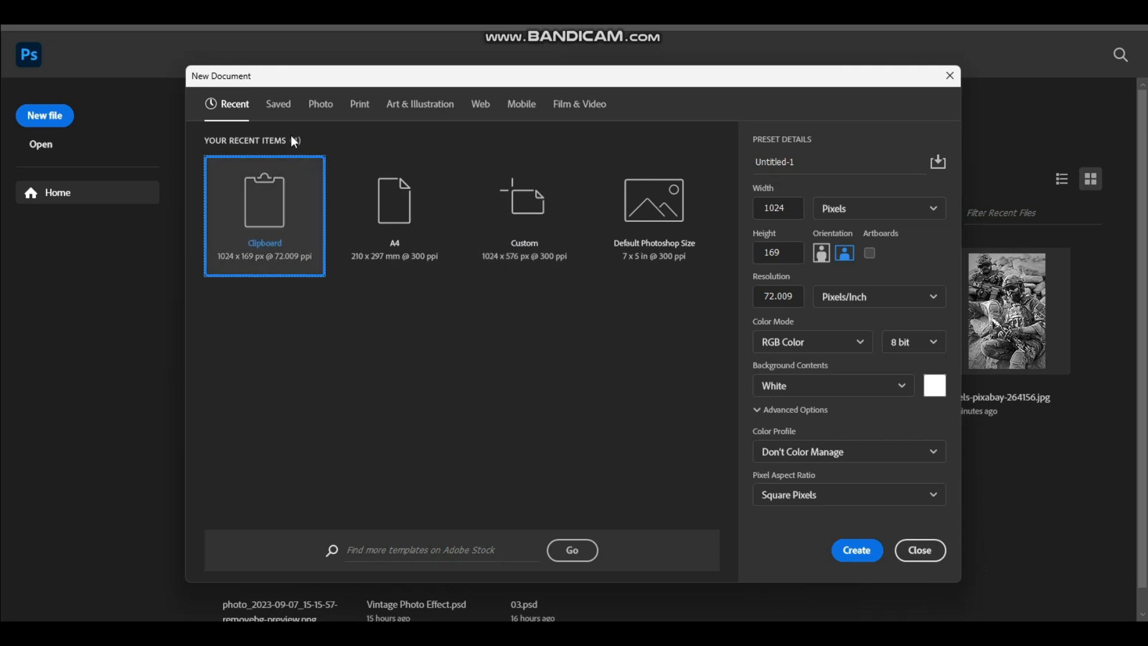
Create a new print document from the A4 preset, 210 x 297 mm at 300 ppi.
click(359, 106)
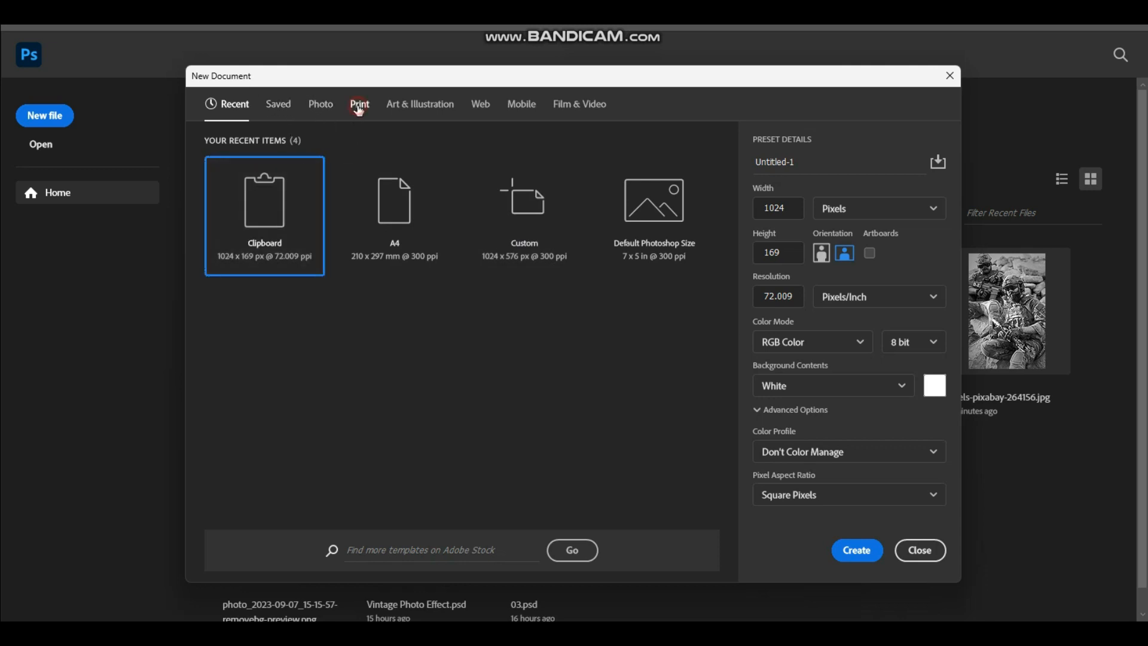
click(645, 196)
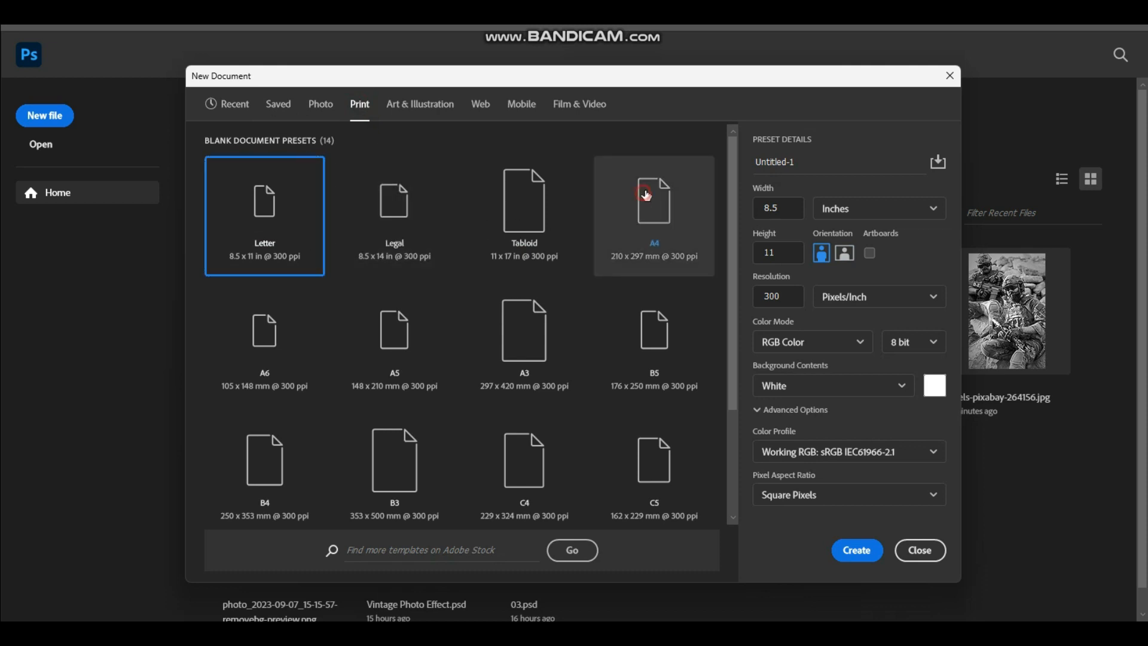
click(867, 557)
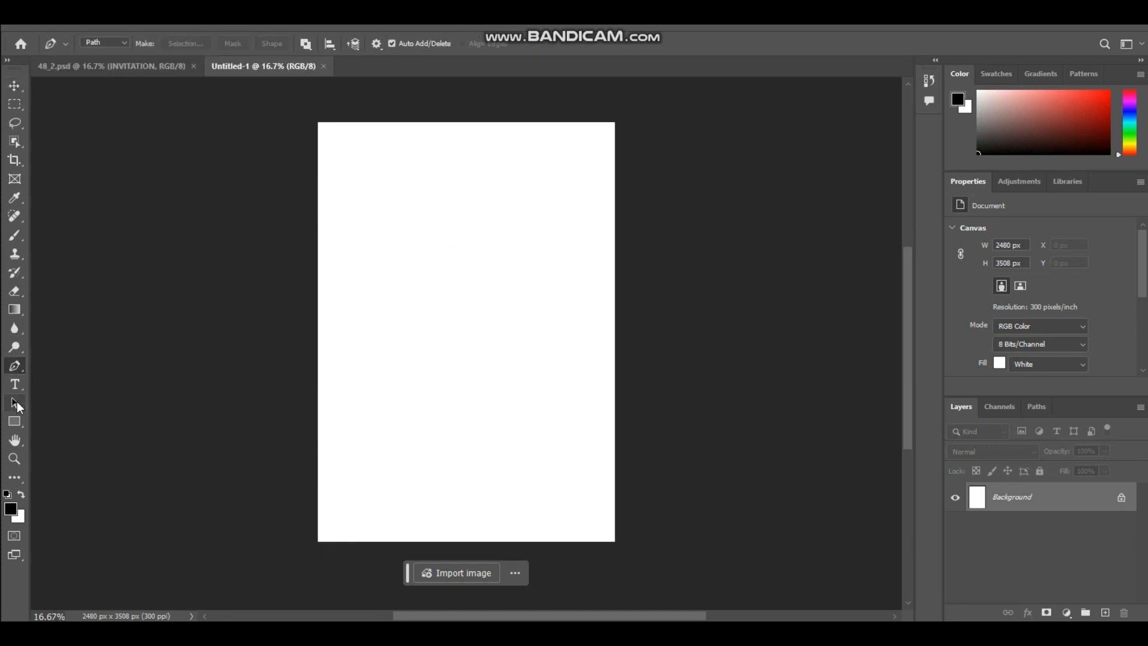
Draw a portrait rectangle shape about 1738 x 2610 px in the middle of the page.
click(15, 426)
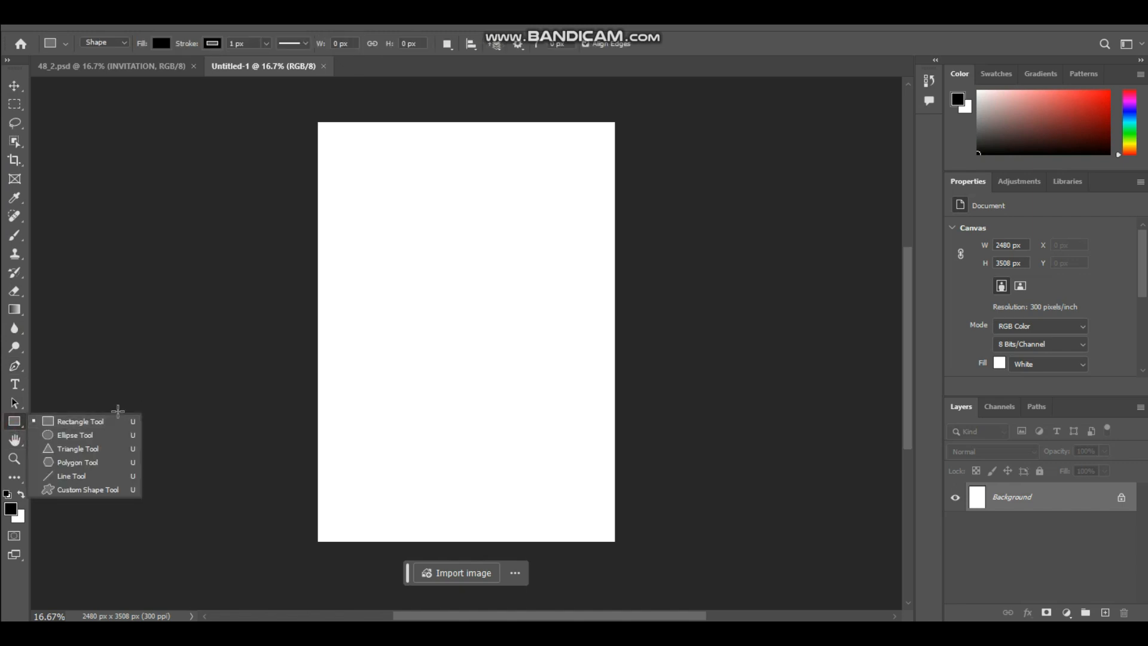
click(78, 425)
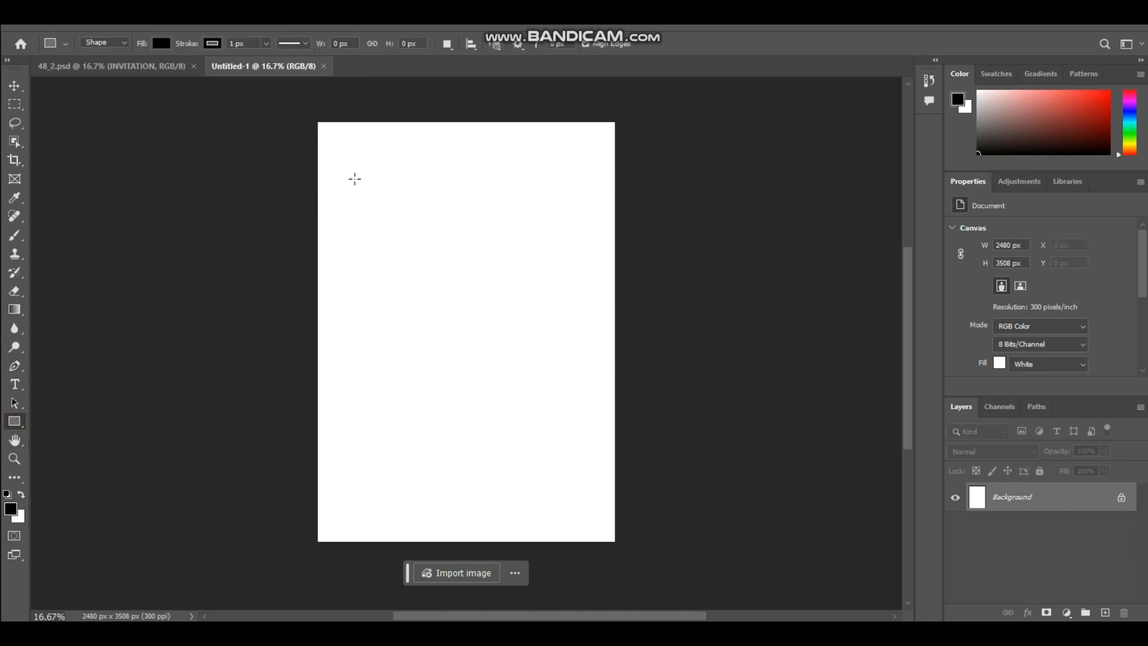
drag(363, 170, 572, 483)
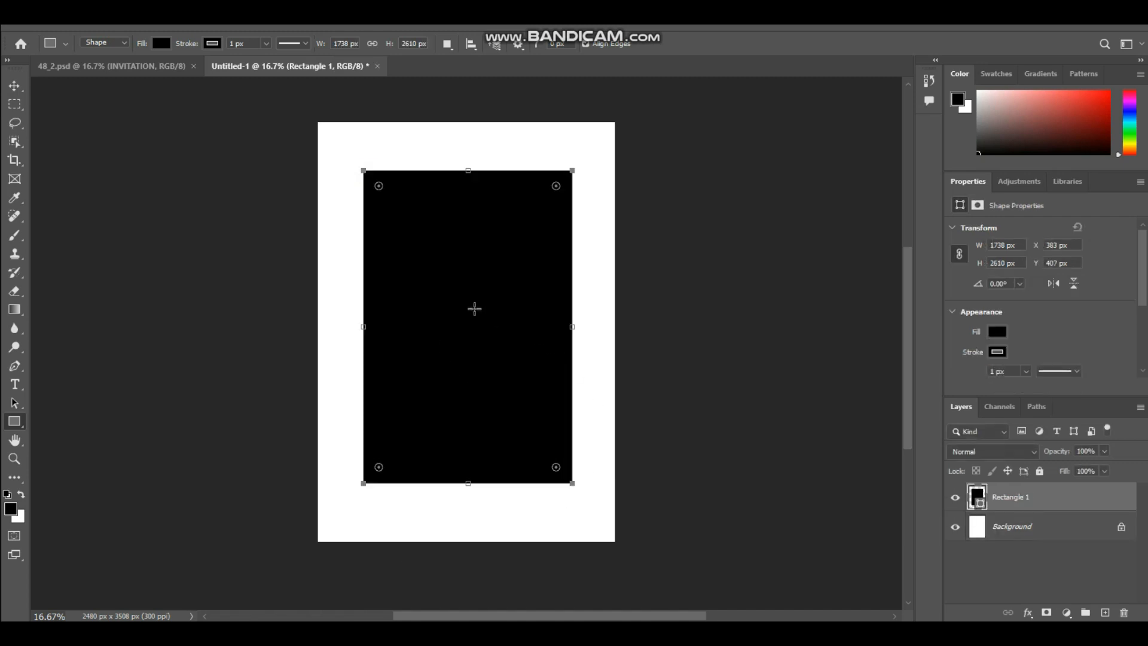
Set the rectangle's fill and stroke to no color.
key(p)
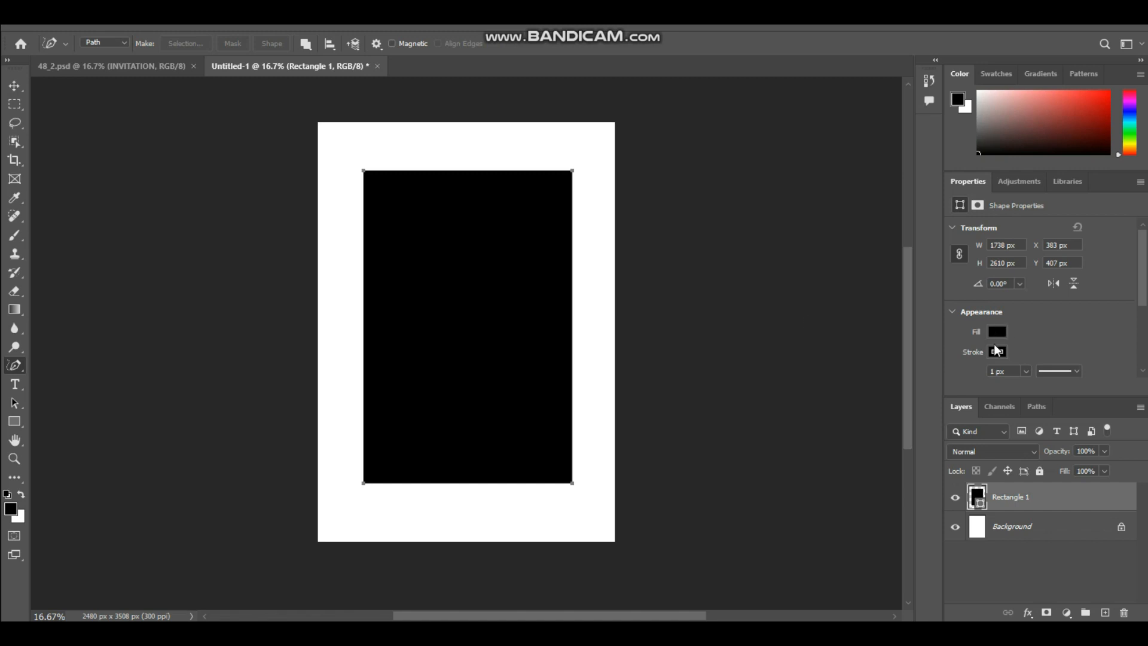
click(993, 351)
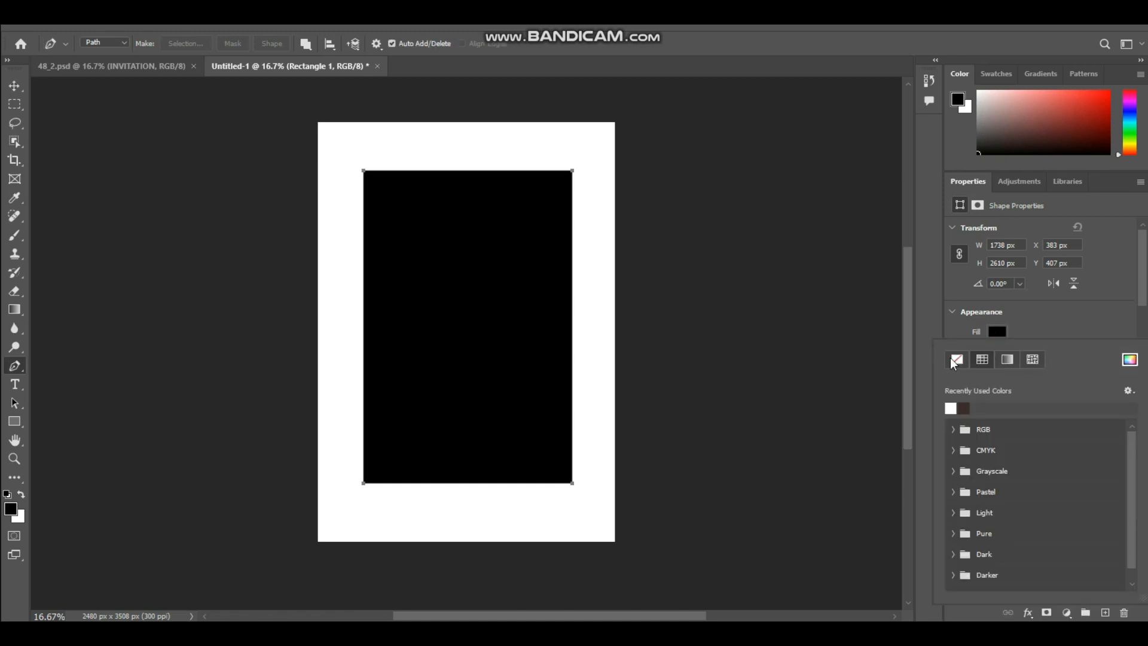
click(950, 359)
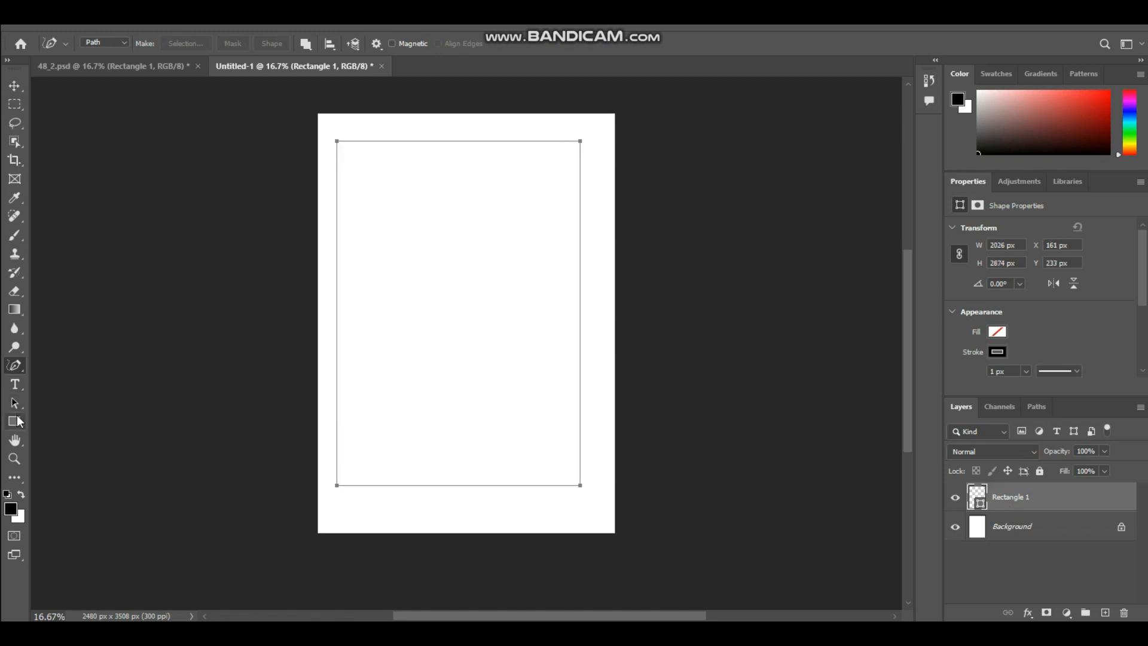
Enlarge the rectangle outline to about 2026 x 2874 px and rotate it about 3.6° clockwise.
click(20, 416)
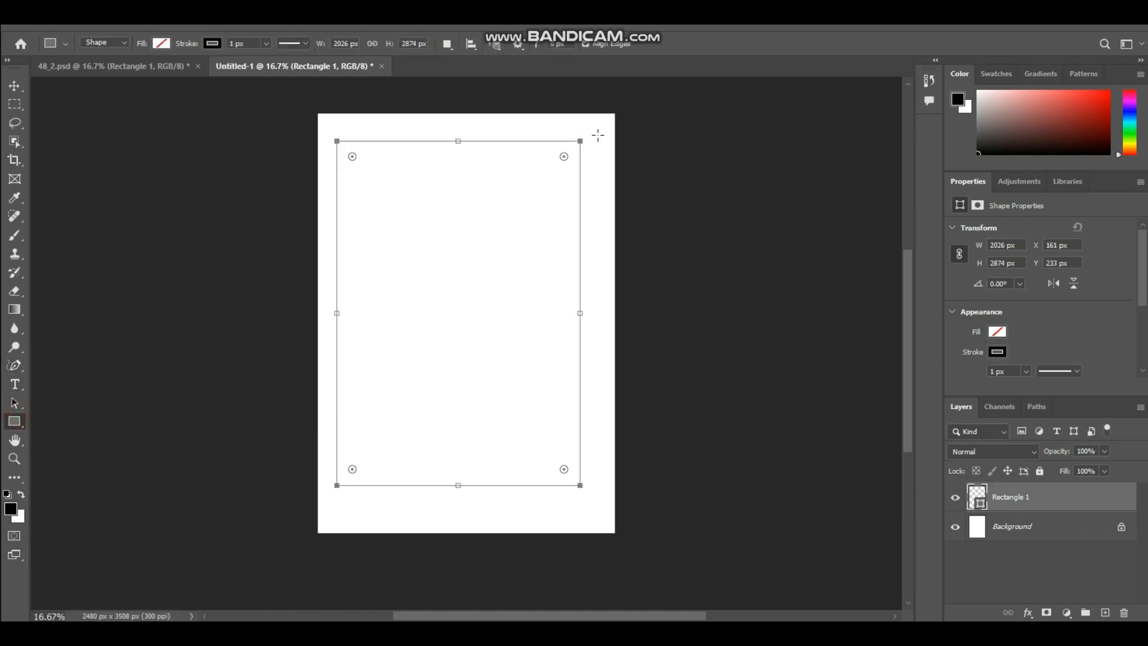
drag(590, 135, 611, 154)
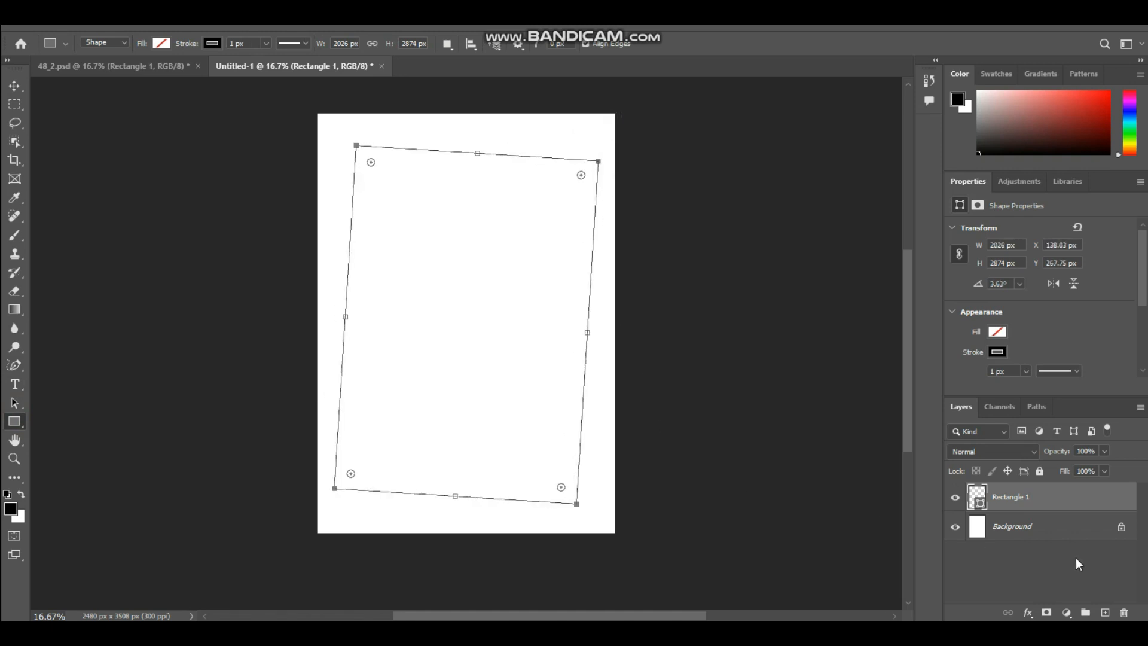
Add a Gradient Overlay layer style to the rectangle layer.
right_click(1047, 502)
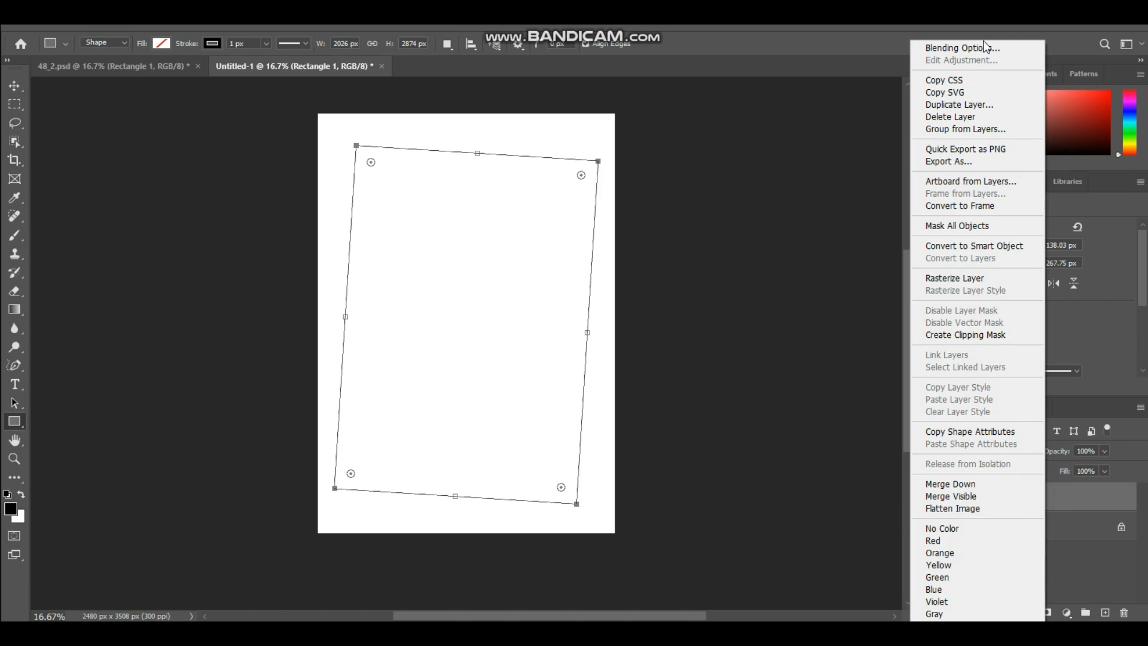
click(985, 47)
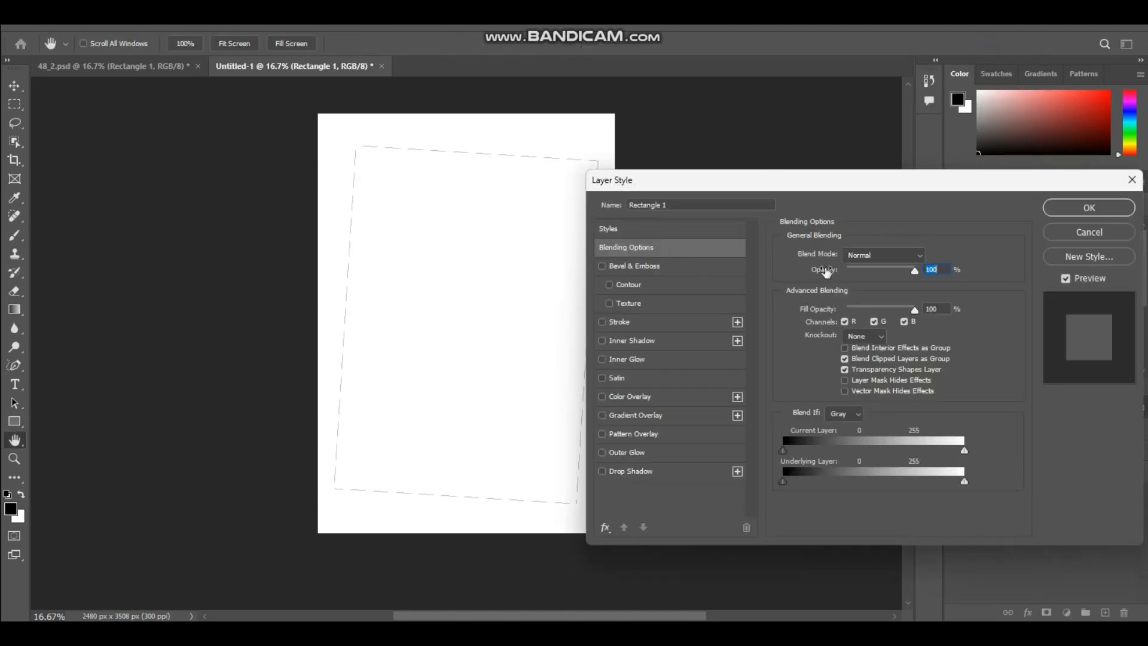
click(601, 414)
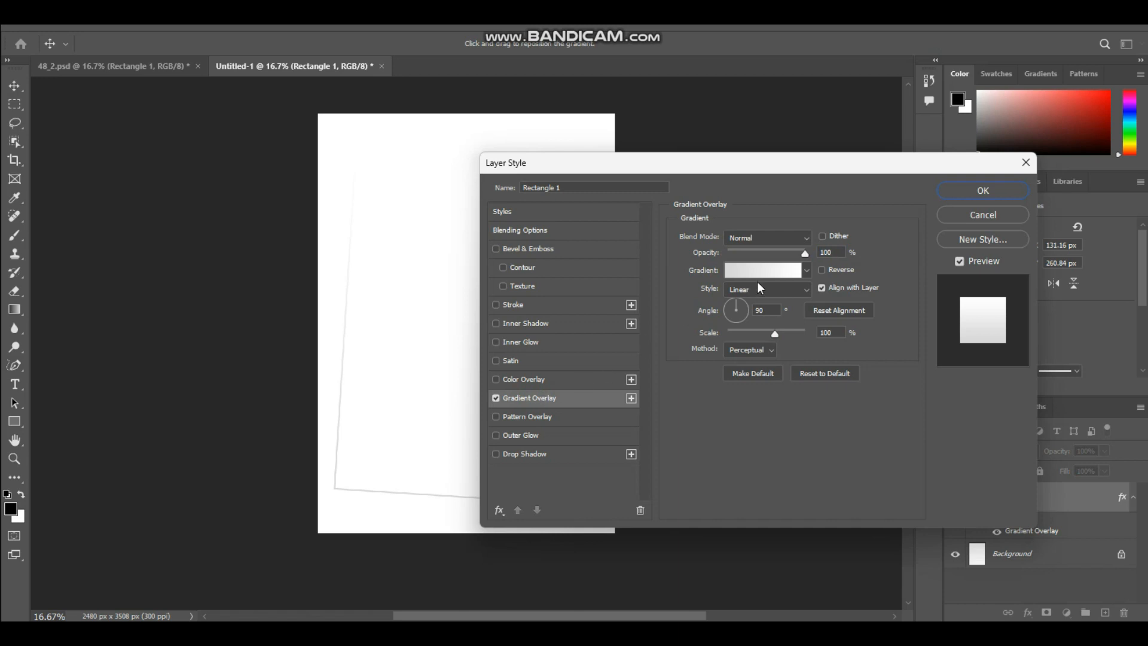
Change the overlay gradient's starting color stop to dark gold, c7881b.
click(772, 276)
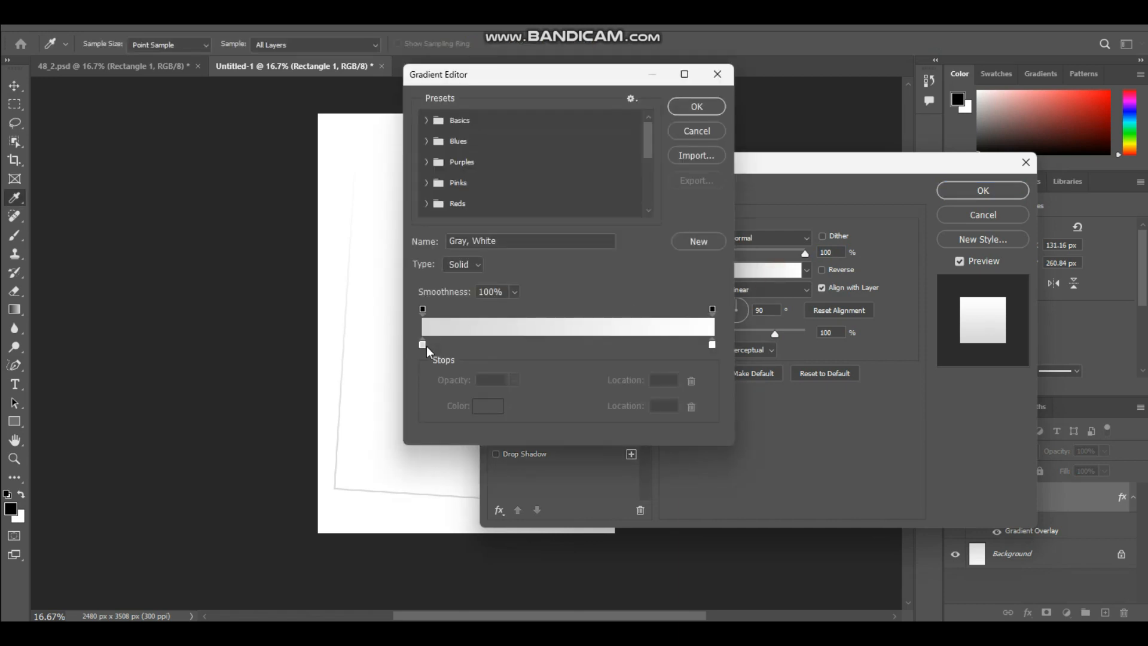
click(423, 345)
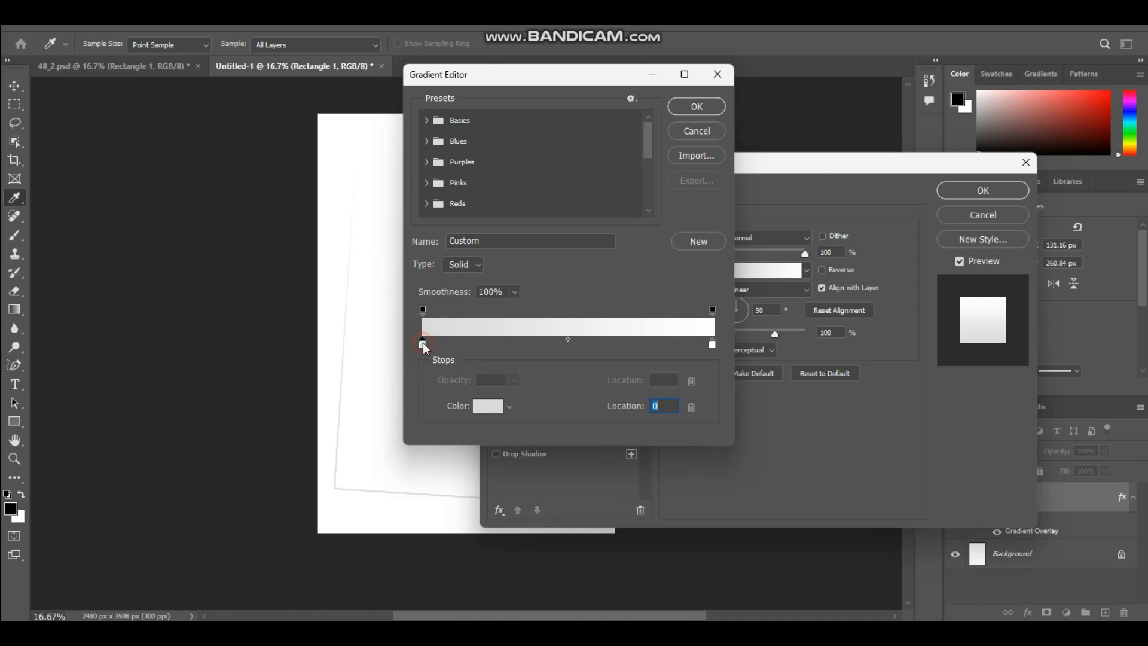
click(483, 407)
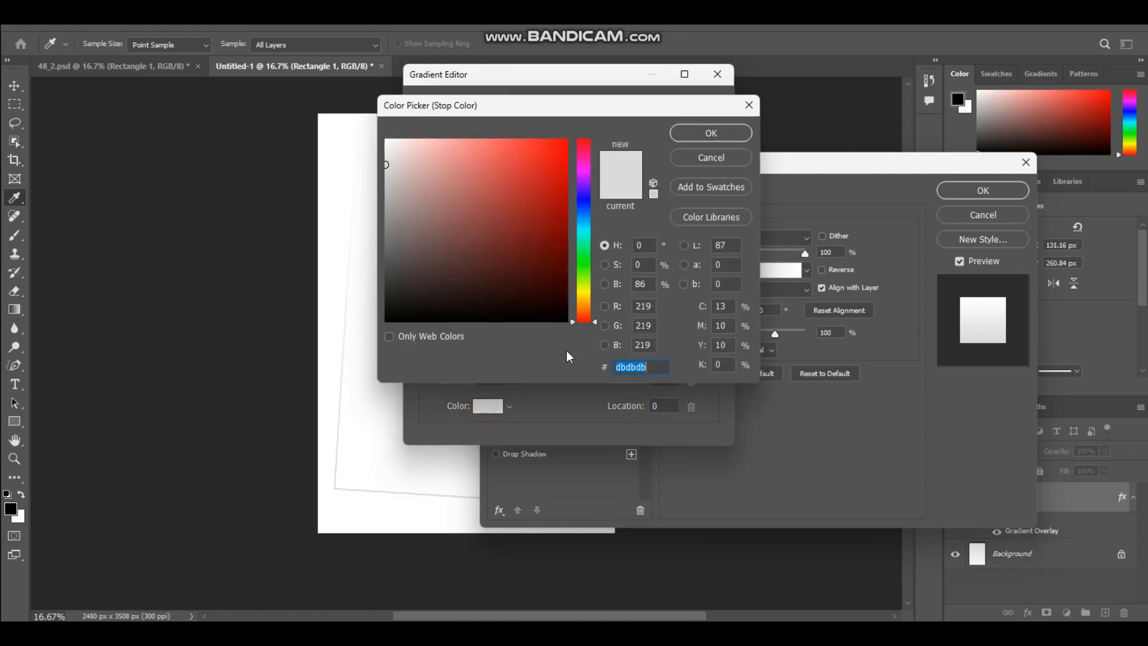
drag(583, 307, 586, 301)
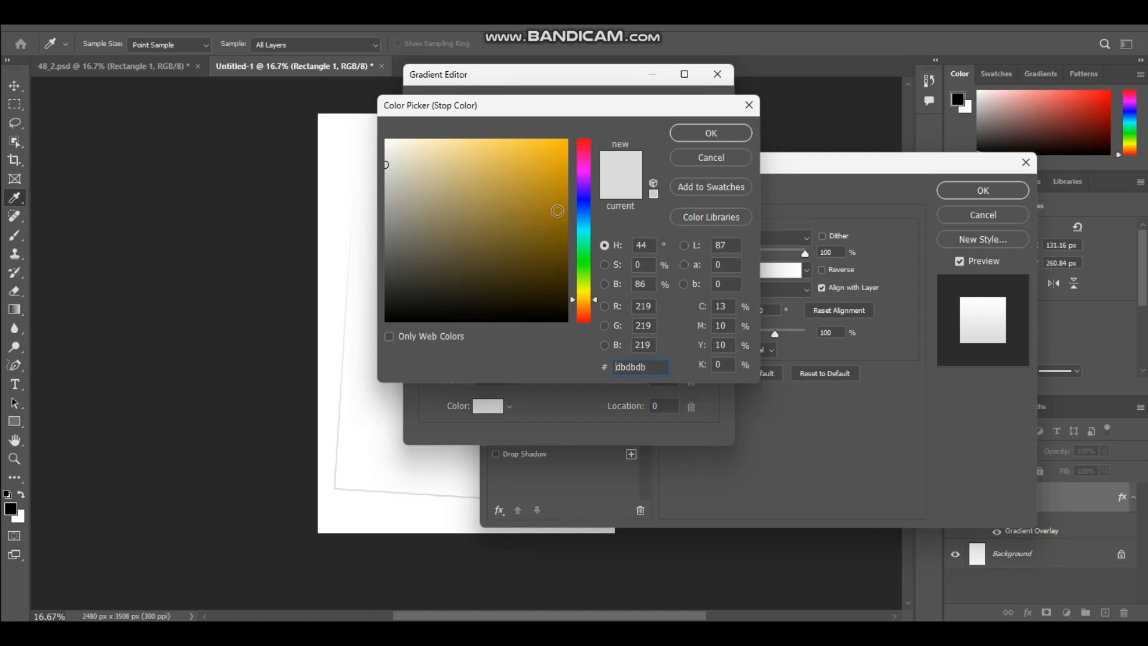
click(542, 175)
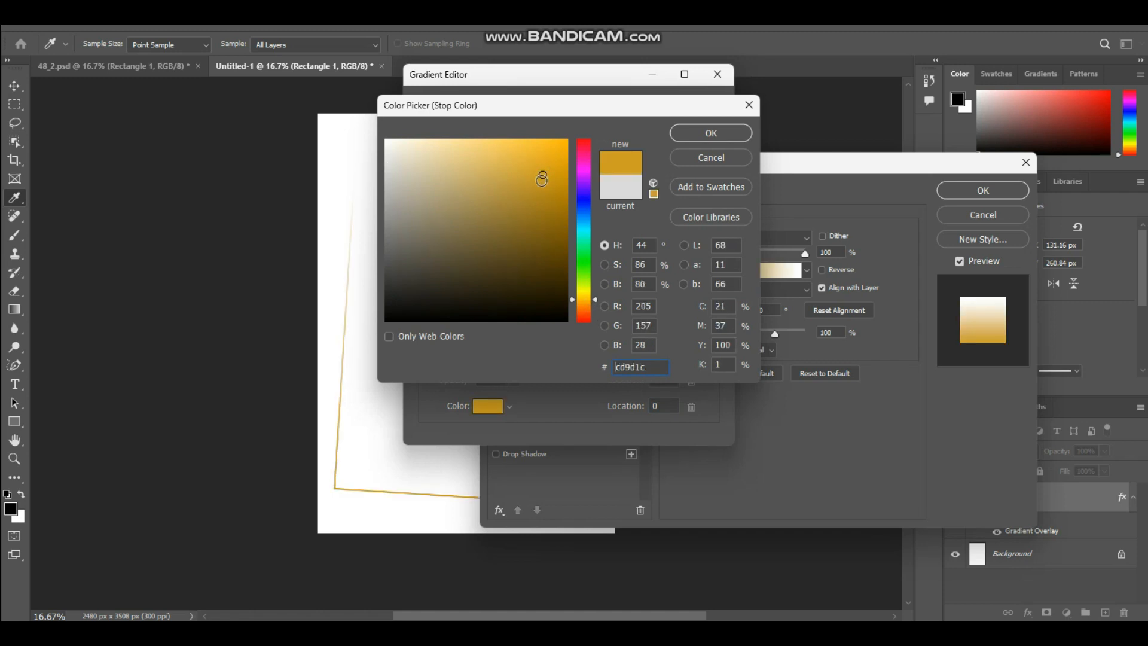
drag(582, 296, 585, 302)
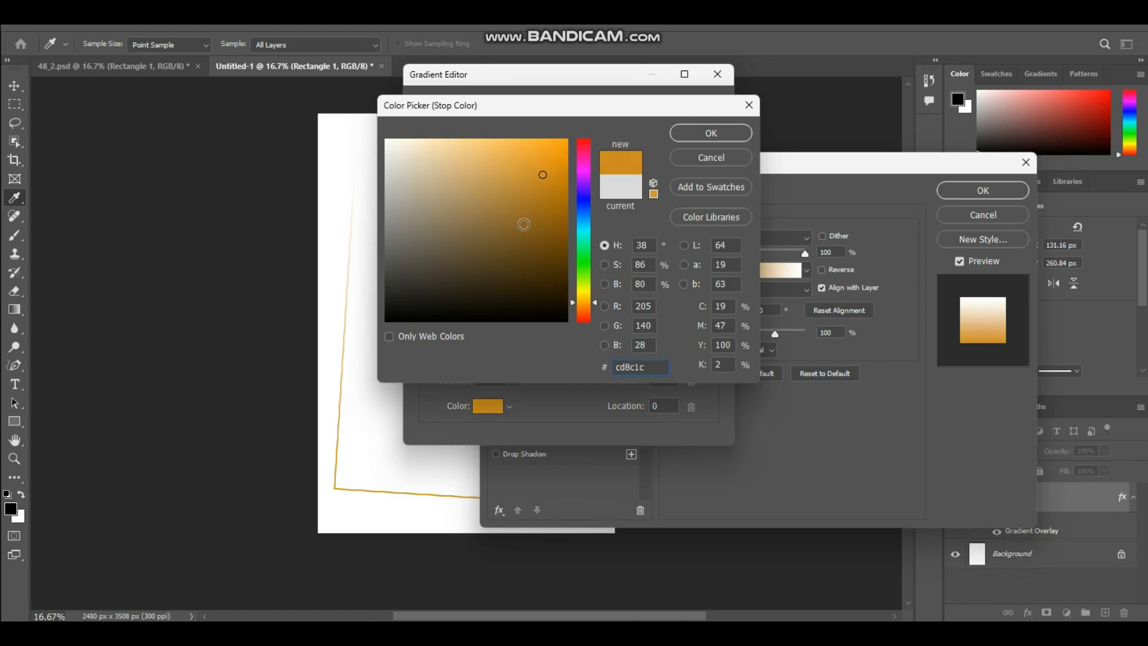
drag(543, 197, 543, 181)
key(Return)
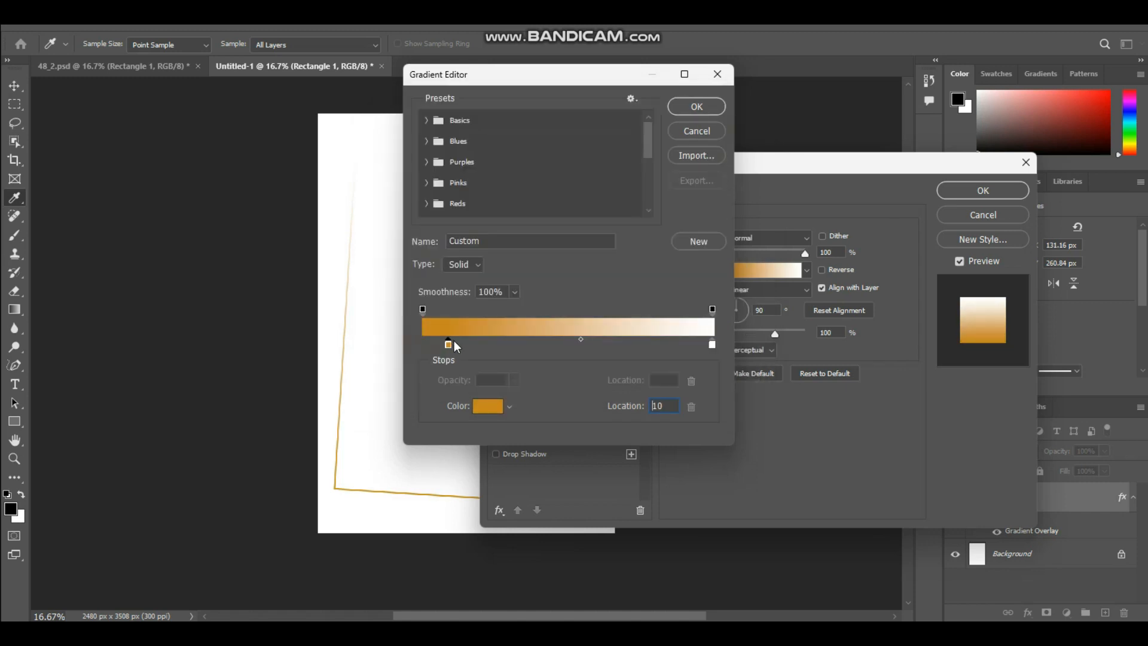
Add a middle color stop at location 42 in the gradient and make it a lighter gold.
mouse_move(422, 346)
mouse_down()
mouse_move(439, 351)
mouse_move(419, 346)
mouse_up()
click(463, 340)
drag(463, 343, 547, 351)
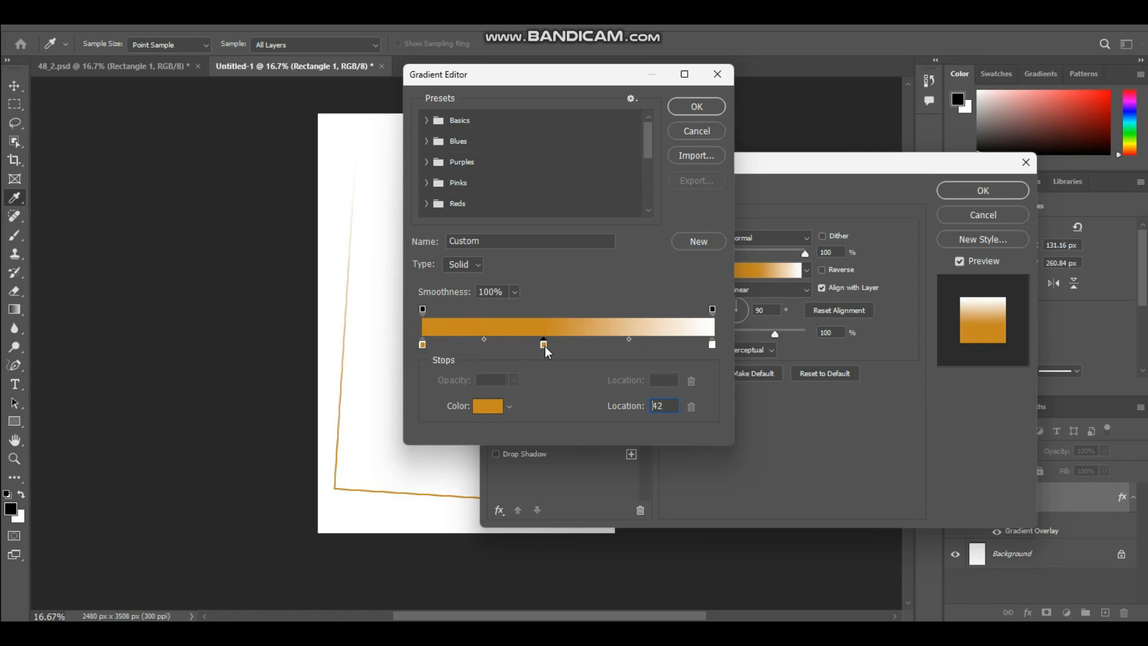
click(485, 407)
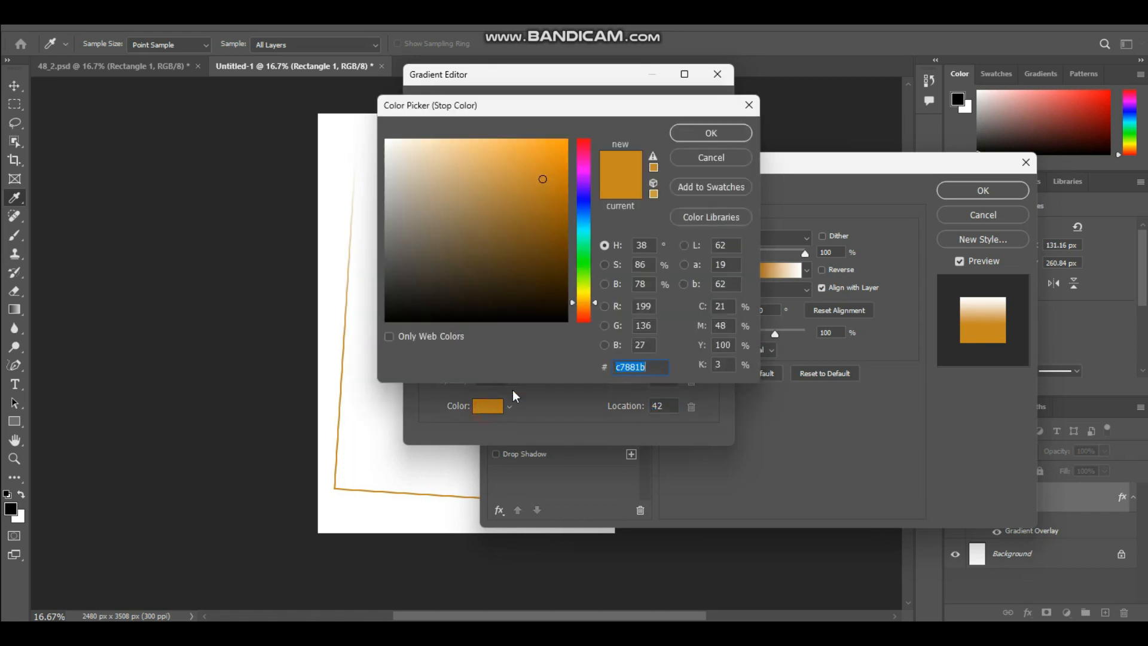
click(524, 171)
mouse_move(524, 171)
mouse_down()
mouse_move(481, 154)
mouse_move(496, 151)
mouse_up()
click(711, 133)
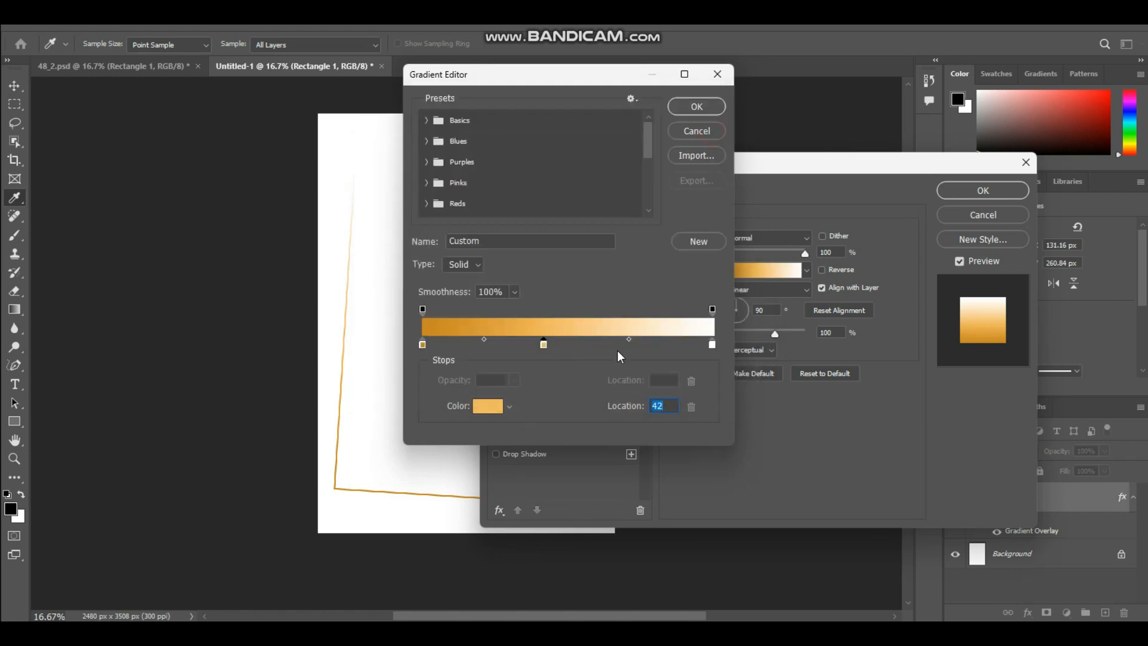
Change the gradient's end stop to gold c78d29 and apply the Gradient Overlay to the rectangle.
click(711, 344)
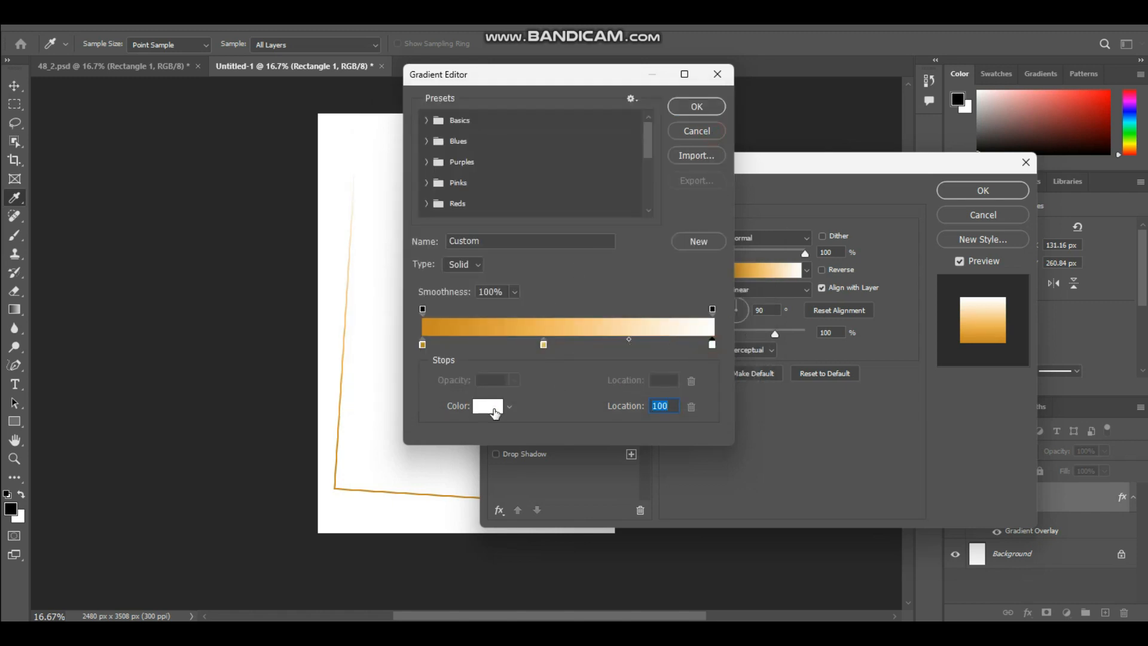
click(494, 408)
drag(586, 312, 587, 302)
click(537, 187)
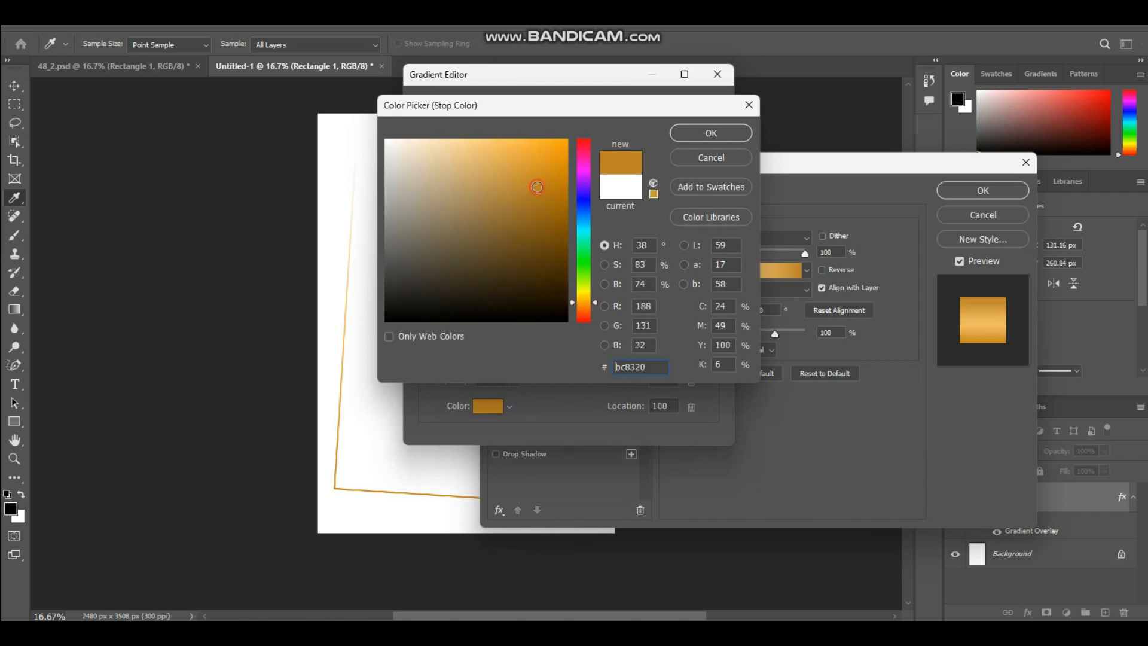
drag(521, 175, 523, 191)
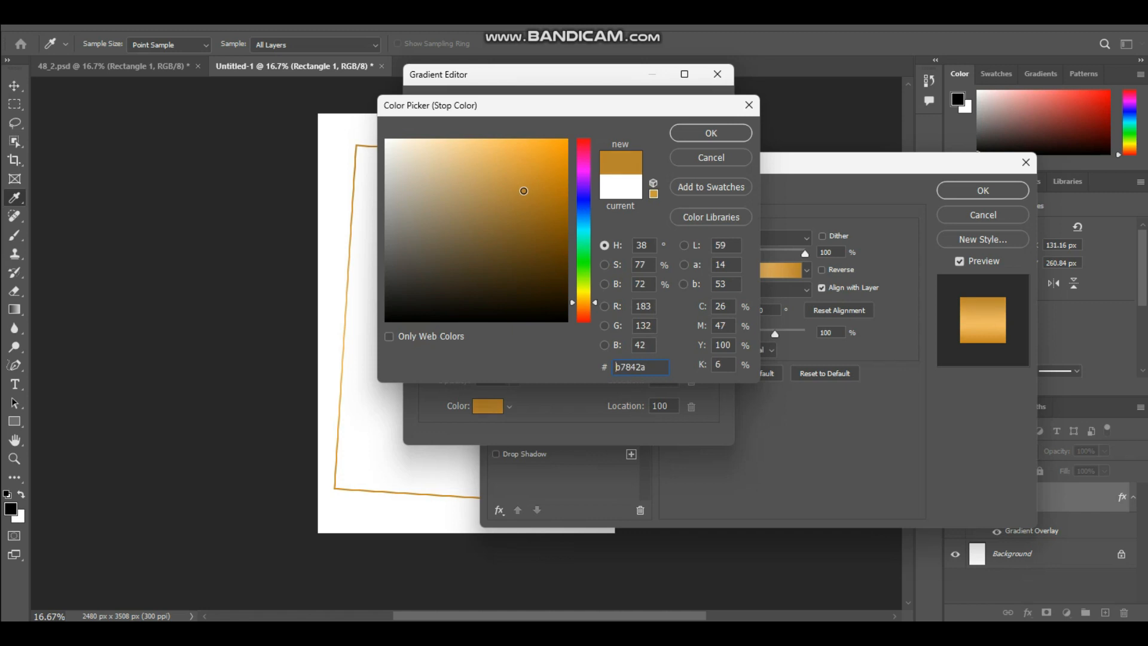
click(706, 134)
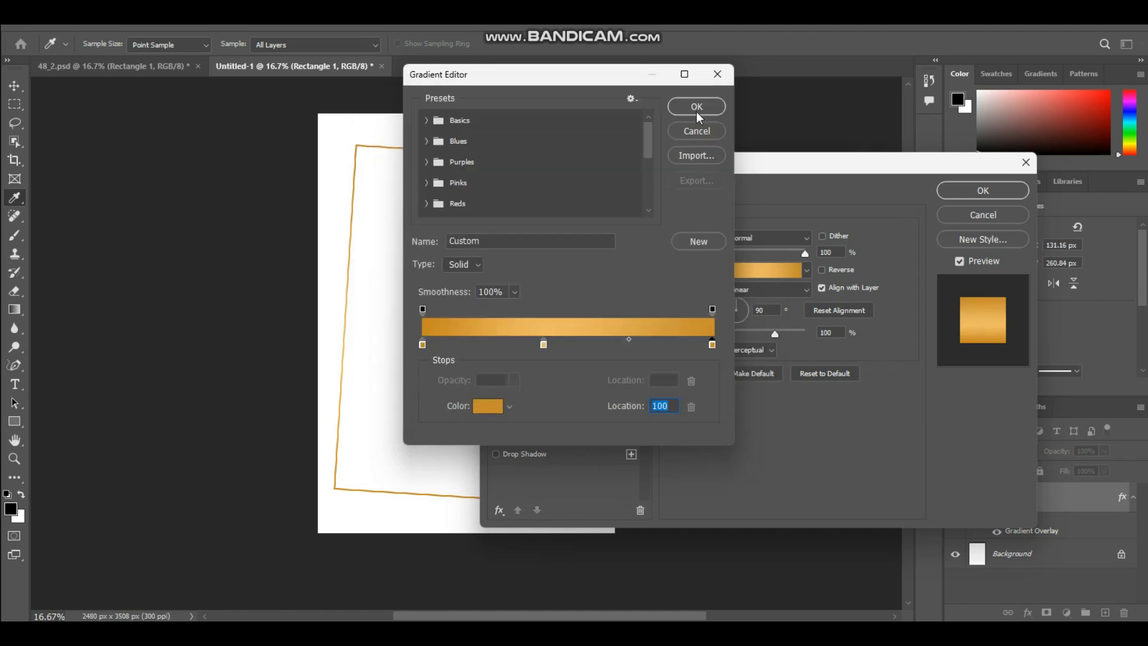
click(697, 107)
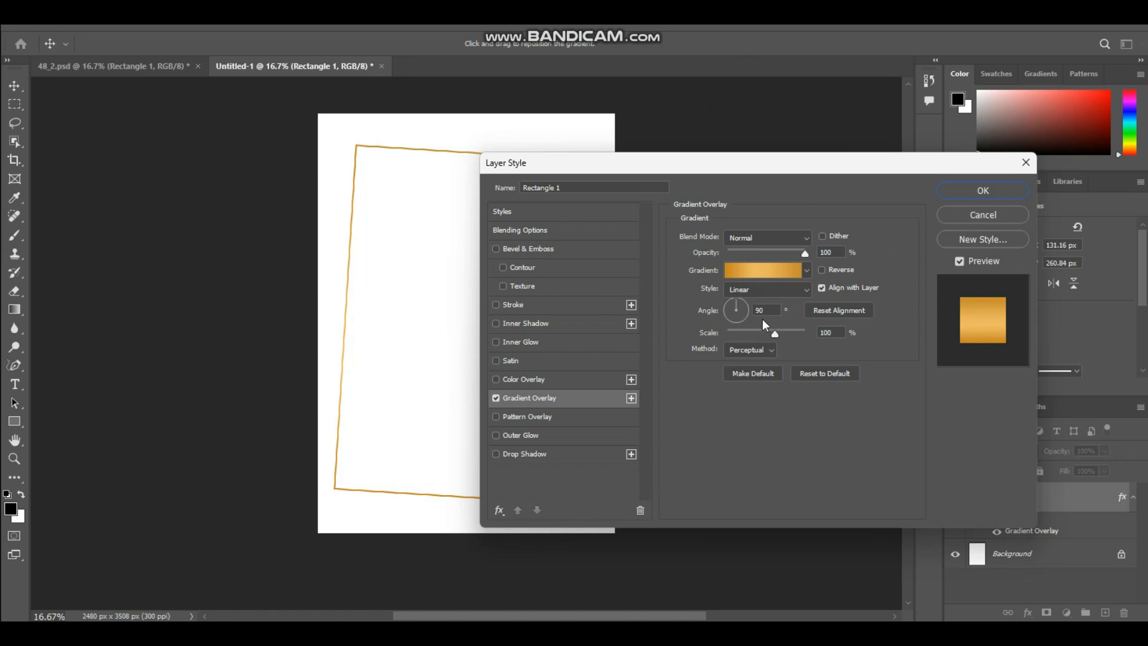
click(983, 190)
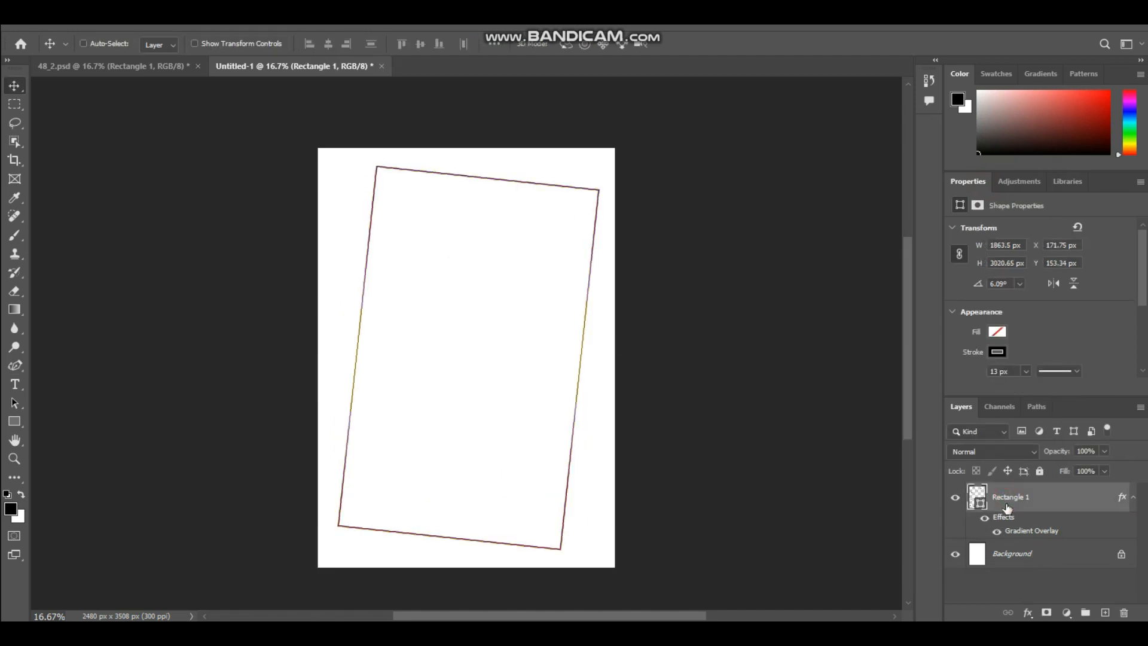
Duplicate the gold rectangle layer and offset the copy slightly to the left of the original.
key(ctrl+j)
click(1010, 556)
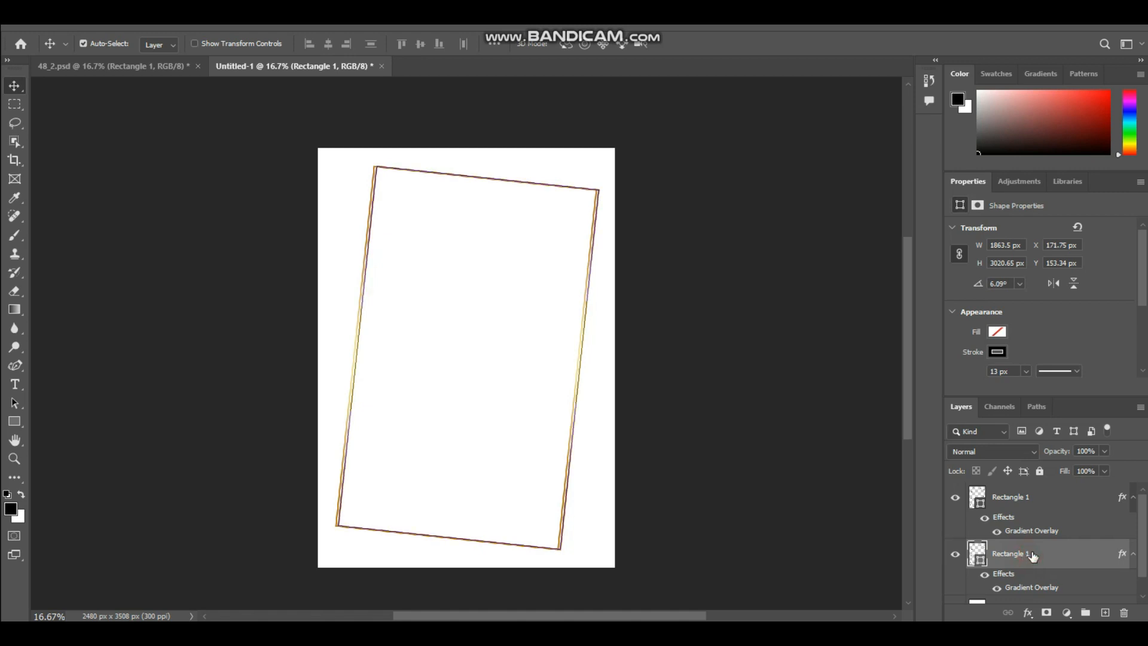
shift+click(369, 227)
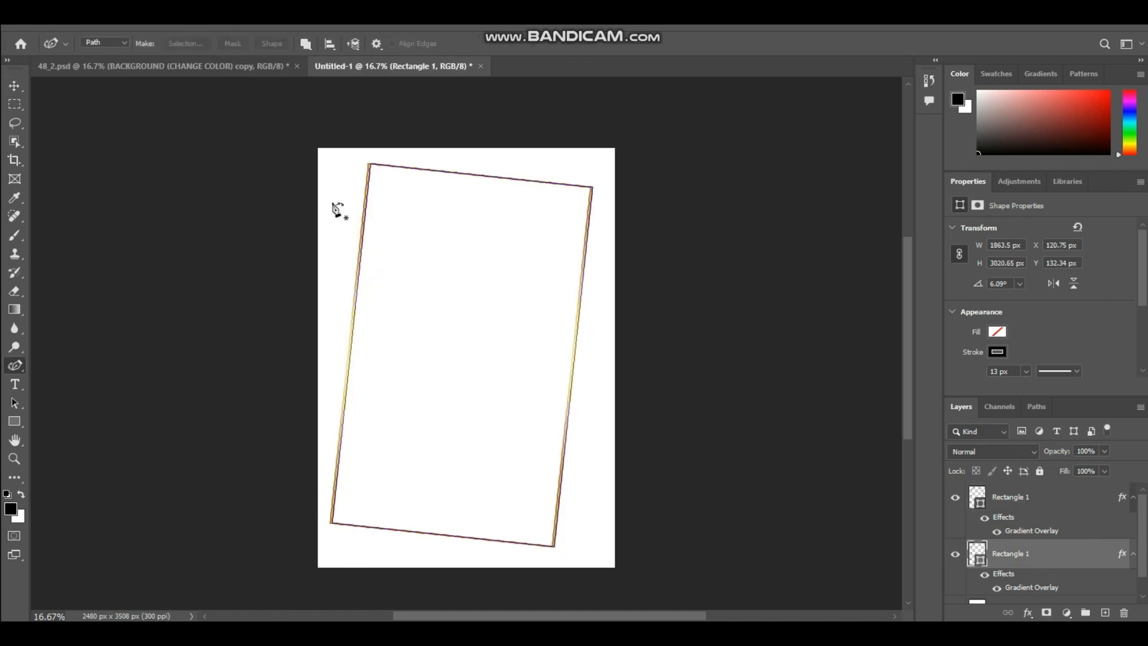
Move one gold rectangle outline down and to the right so the two tilted frames overlap with a clear offset.
key(v)
click(365, 171)
drag(366, 171, 365, 196)
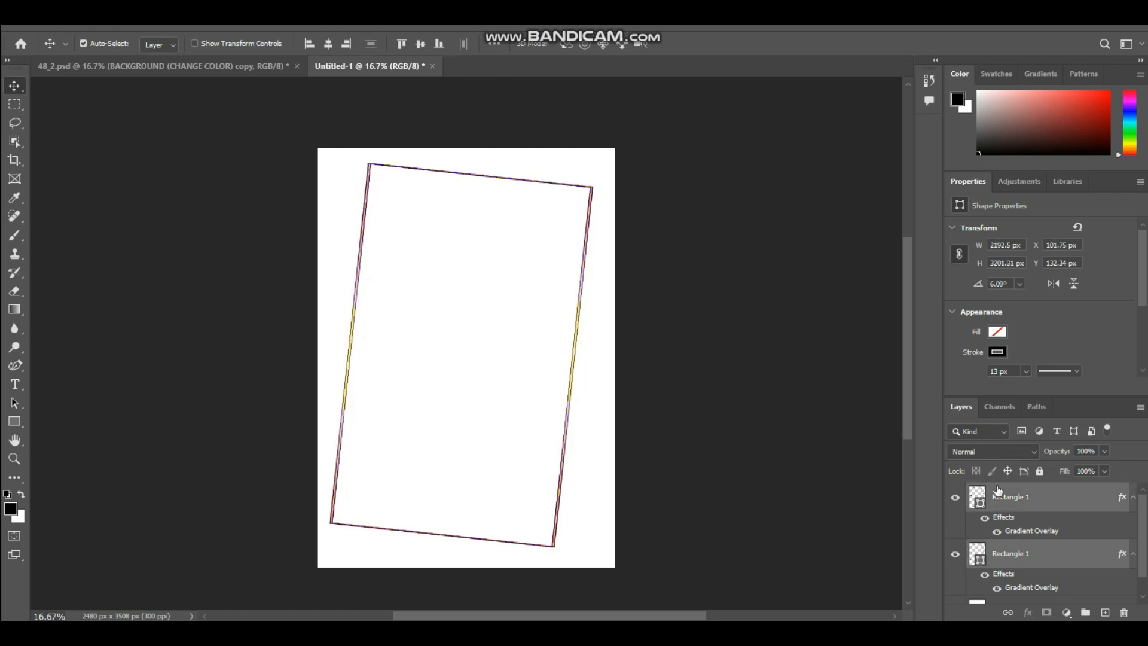
click(1063, 554)
drag(366, 198, 347, 227)
click(374, 197)
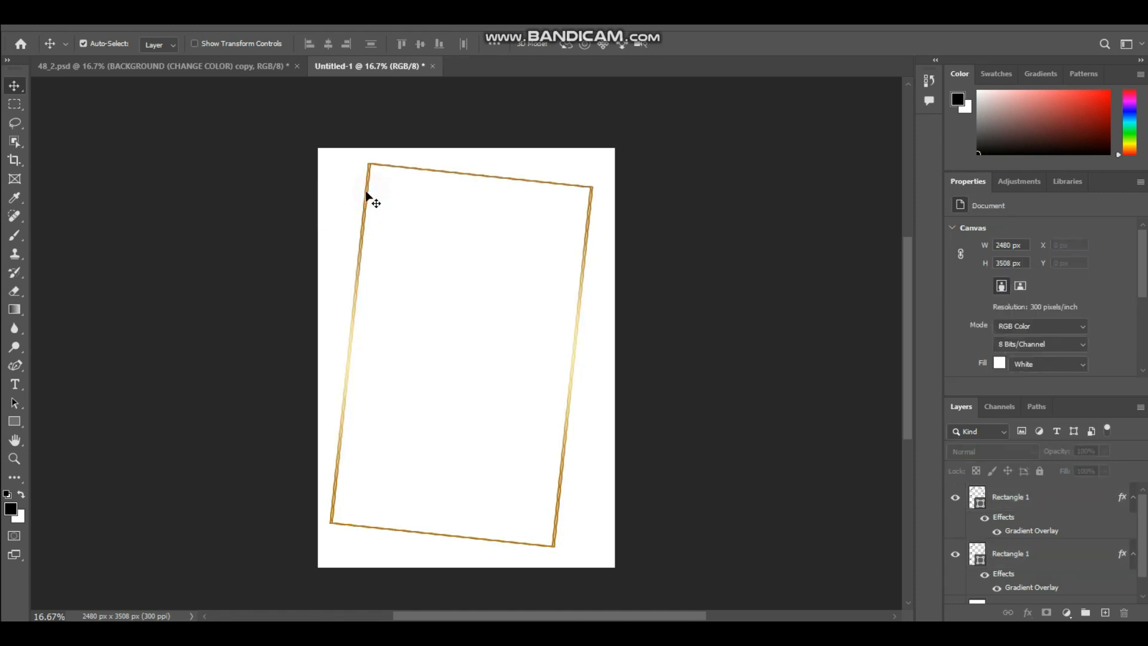
click(370, 197)
drag(368, 199, 393, 221)
drag(464, 196, 440, 203)
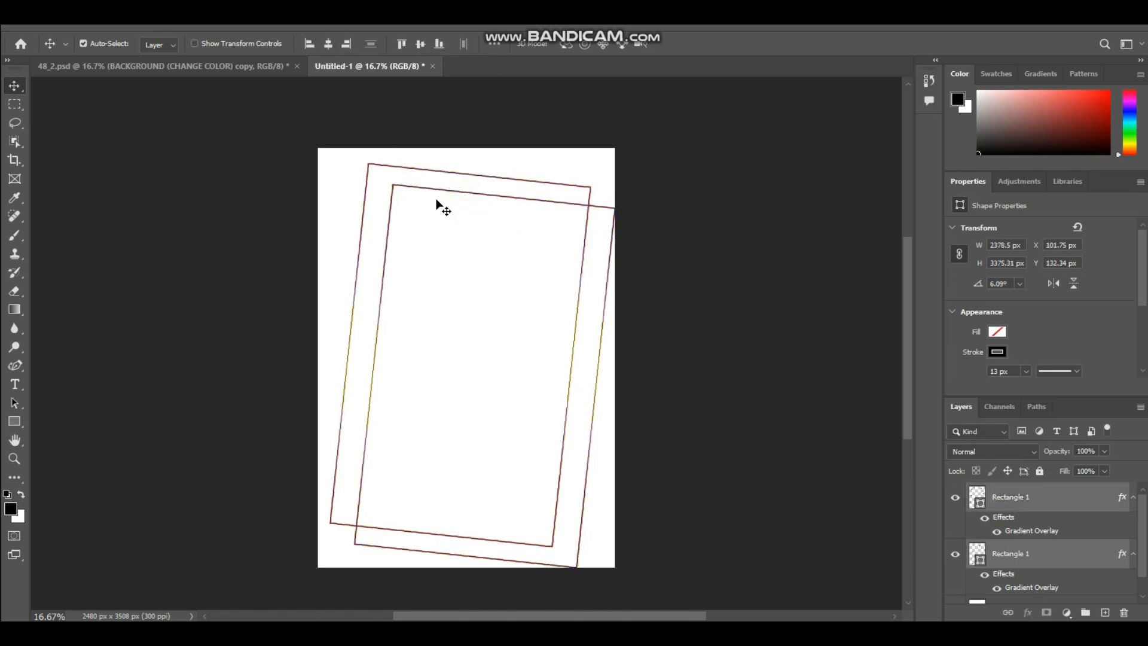
Rotate the lower gold rectangle to -4.62° and move it up and left so it crosses the other tilted frame evenly.
click(14, 421)
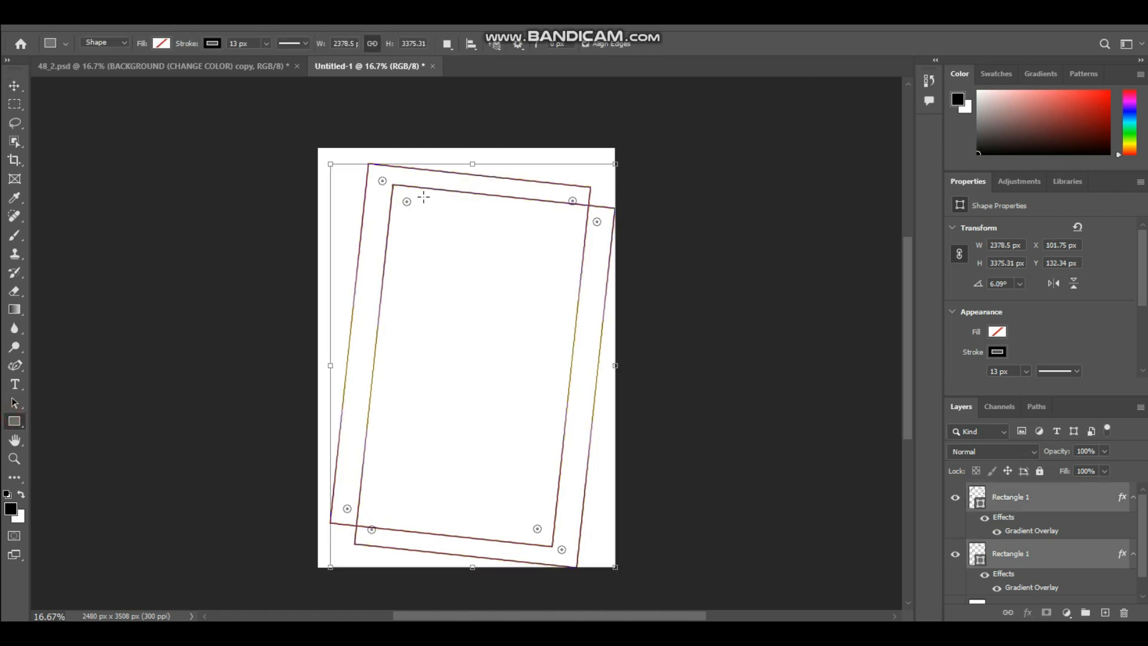
click(1040, 554)
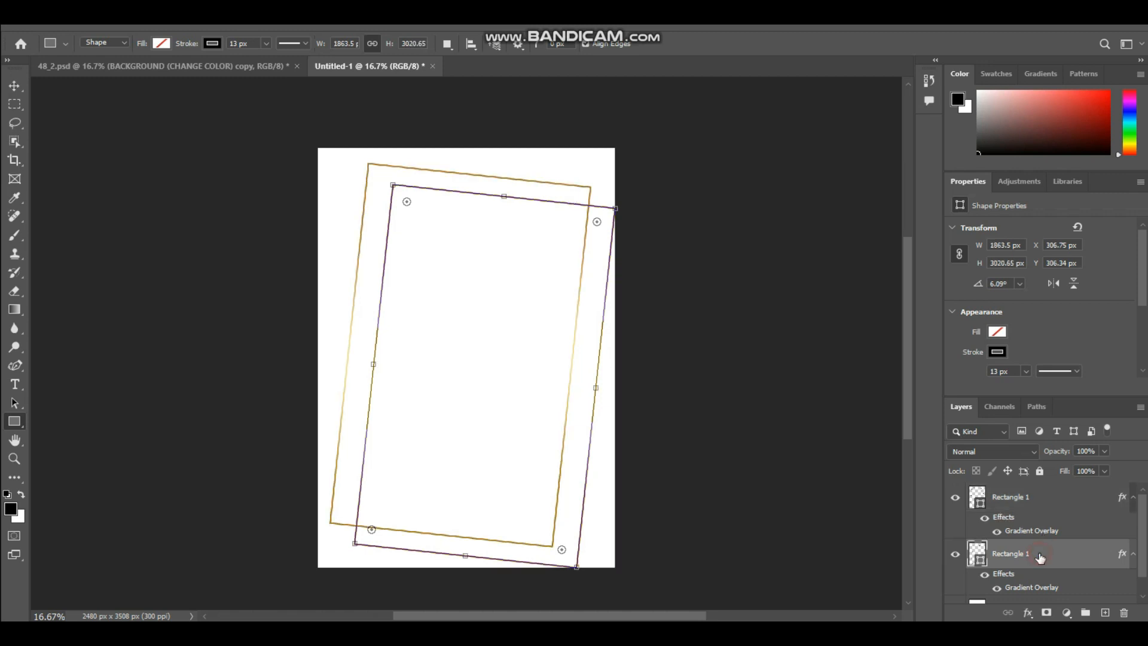
drag(390, 175, 355, 196)
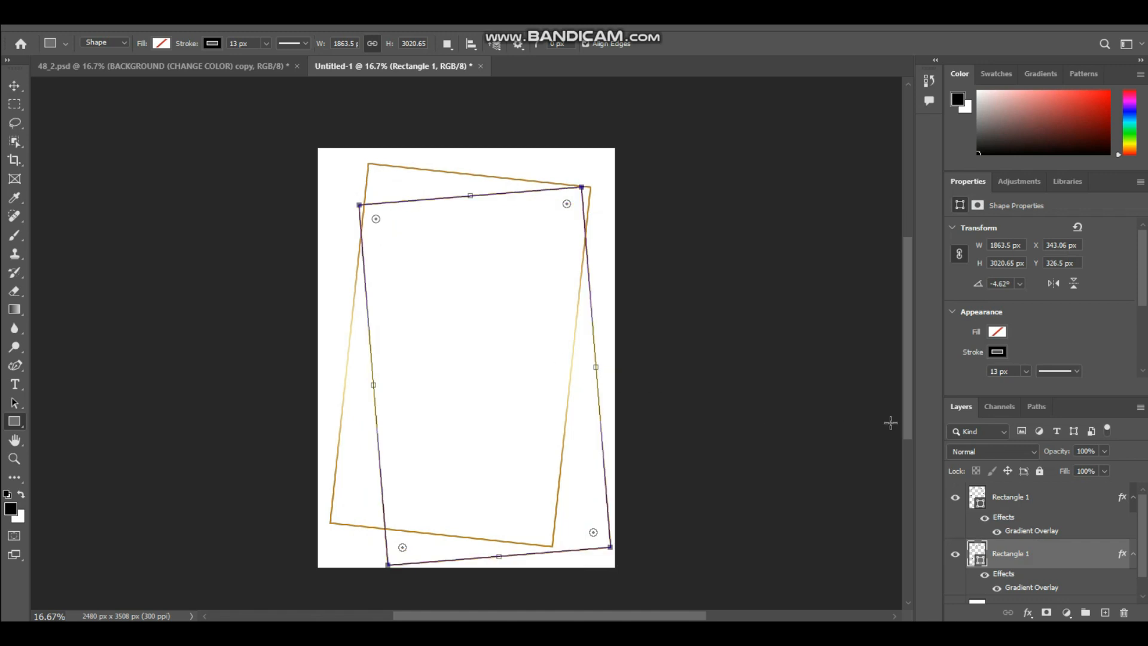
key(v)
drag(405, 200, 378, 183)
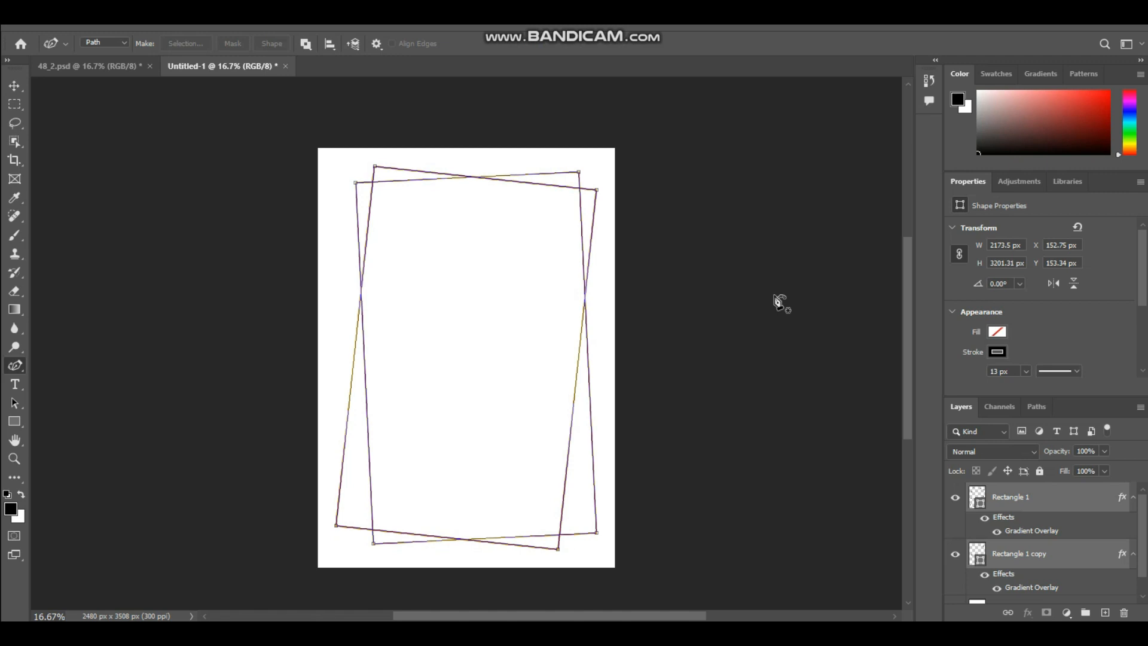
Bring the text block with THE WEDDING OF, OCTOBER, venue and Reception to Follow from 48_2.psd into the page and center it inside the frames.
click(391, 233)
drag(357, 216, 354, 218)
drag(413, 250, 360, 251)
click(442, 306)
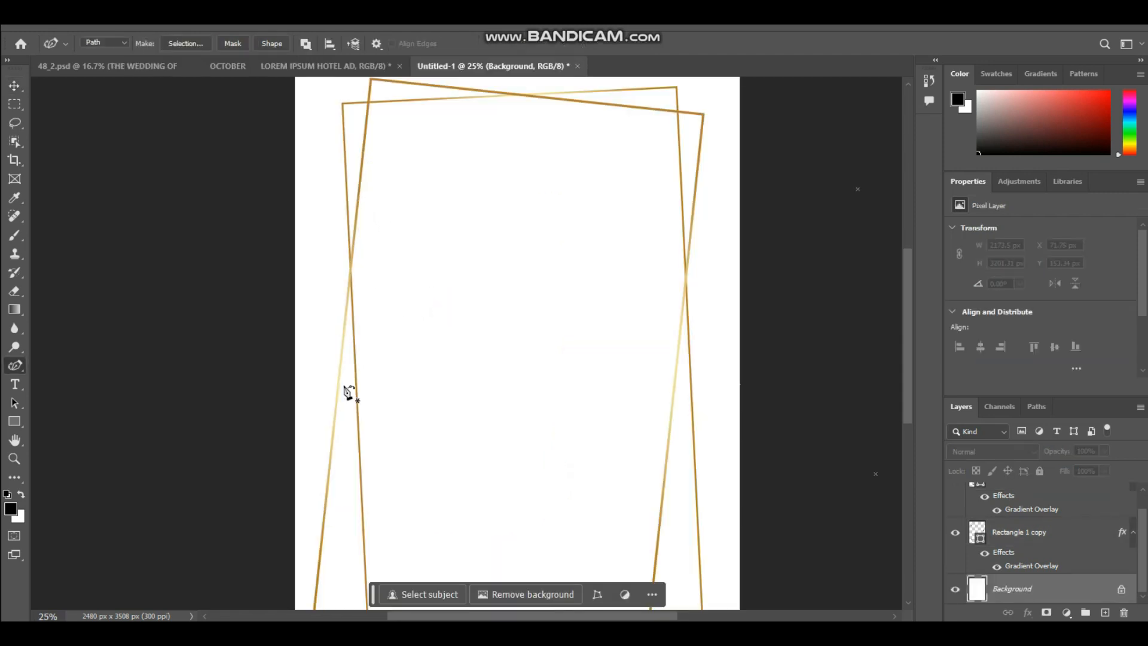
key(v)
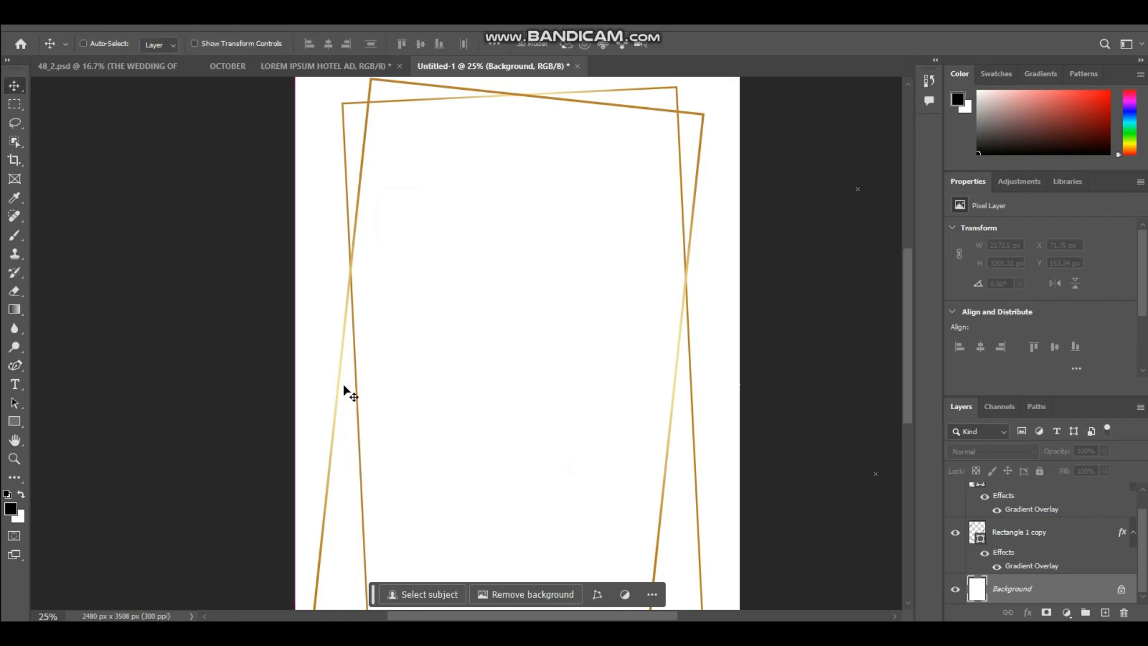
key(ctrl+v)
drag(477, 187, 477, 158)
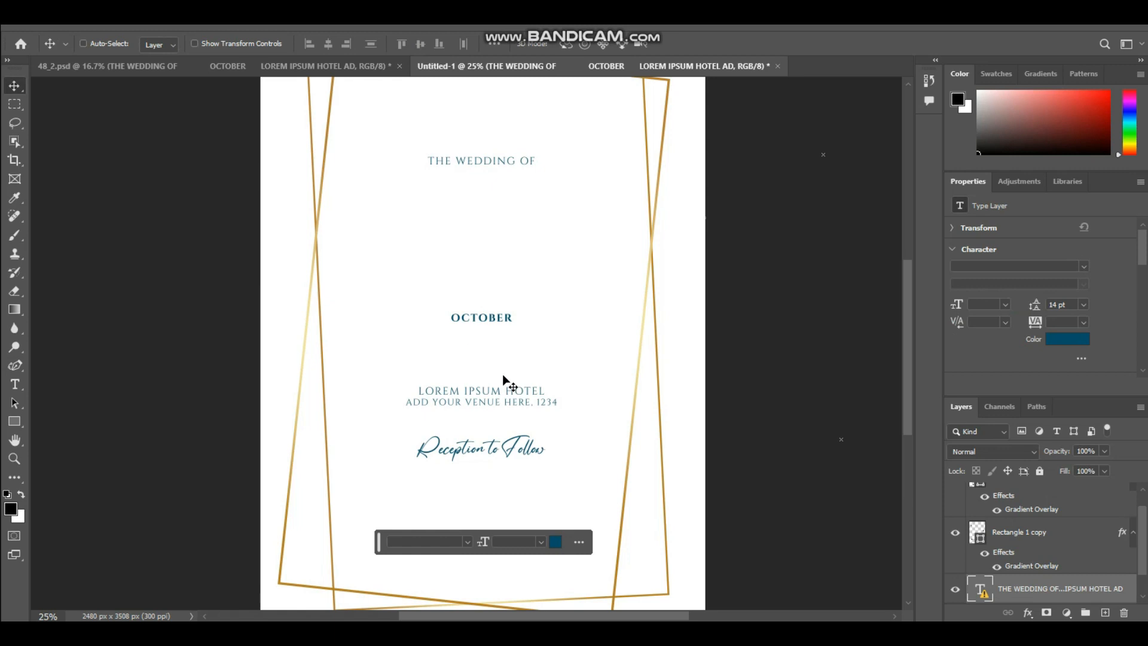
key(ctrl+minus)
mouse_move(504, 378)
mouse_down()
mouse_move(492, 388)
mouse_move(505, 391)
mouse_up()
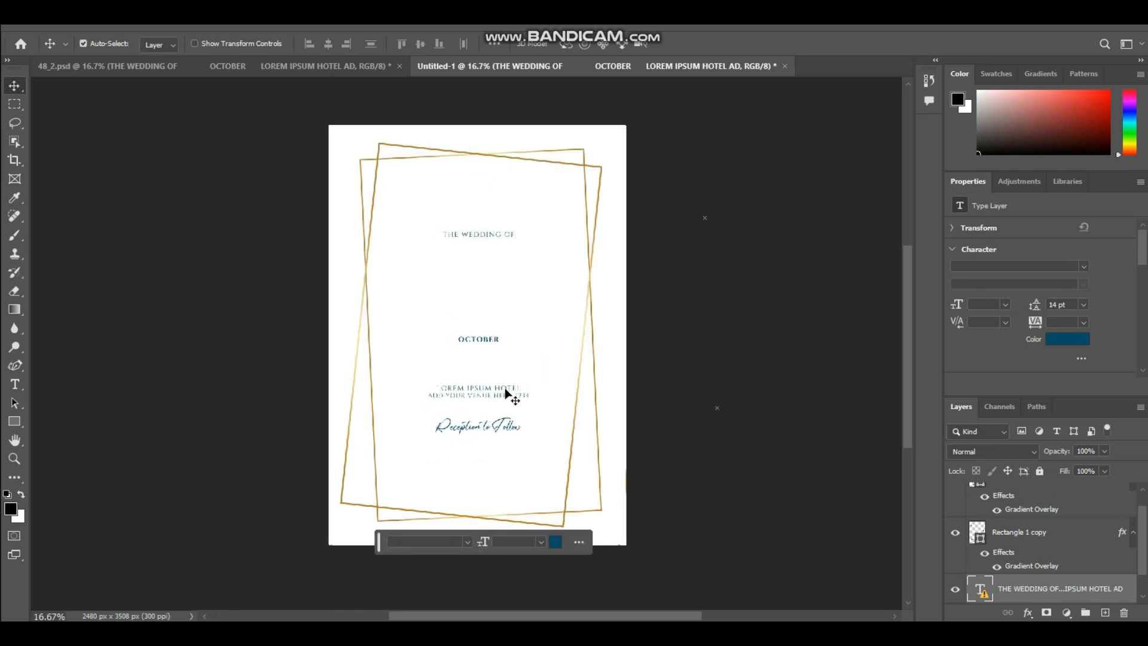
key(ctrl+plus)
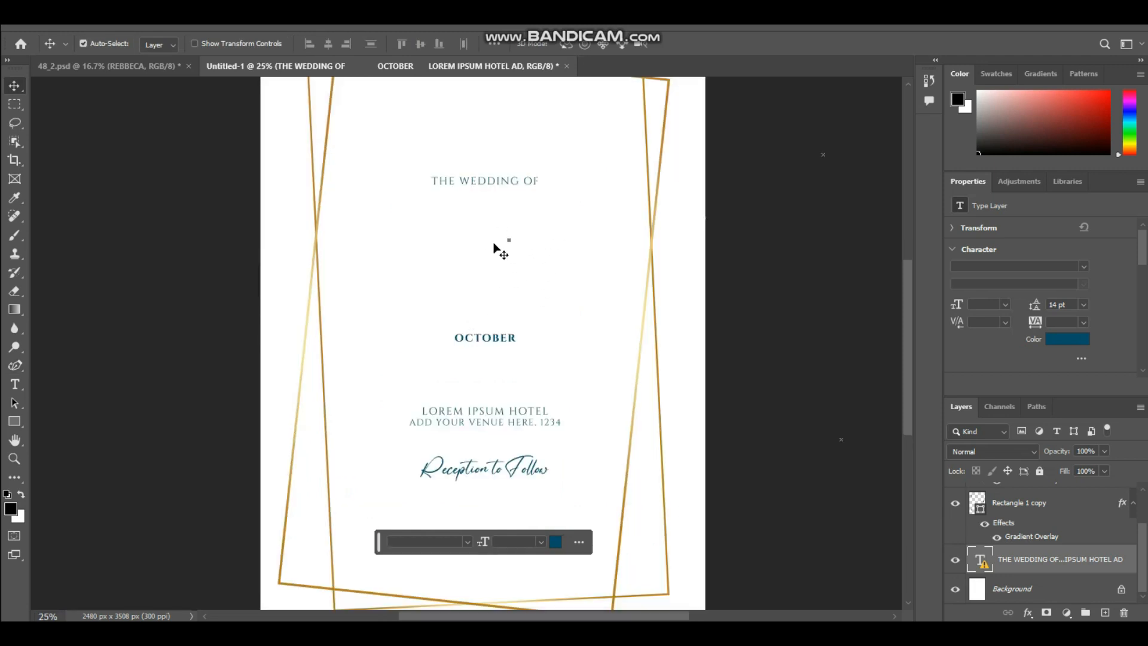
Paste the couple's two names from 48_2.psd as separate text layers and center them between THE WEDDING OF and OCTOBER.
key(ctrl+v)
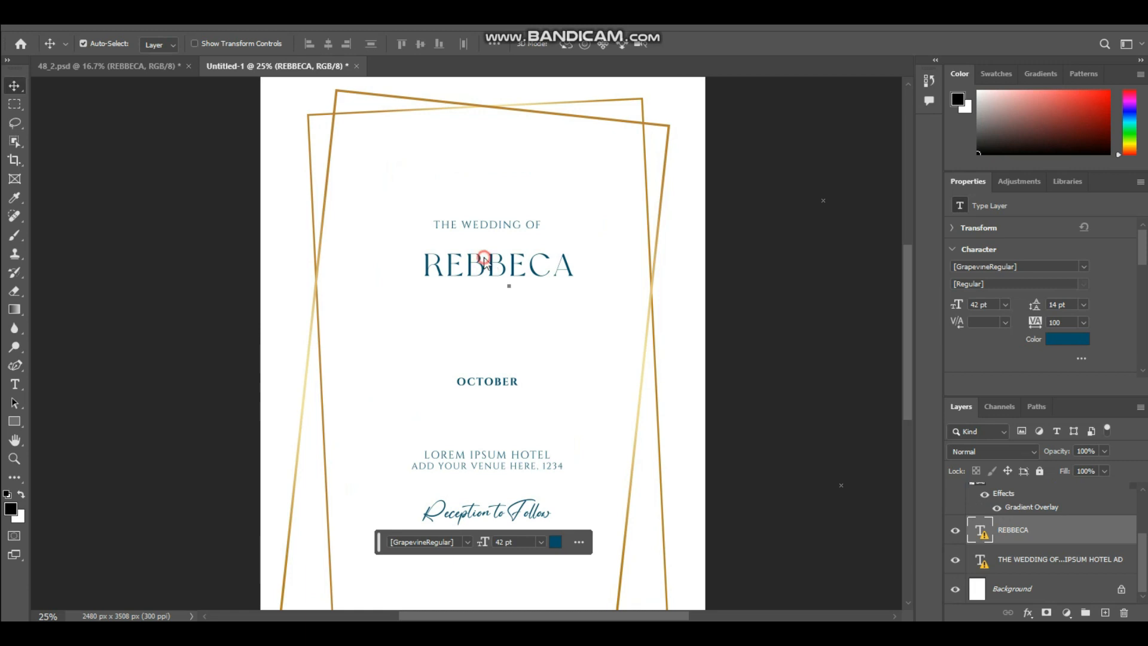
double_click(485, 261)
click(621, 305)
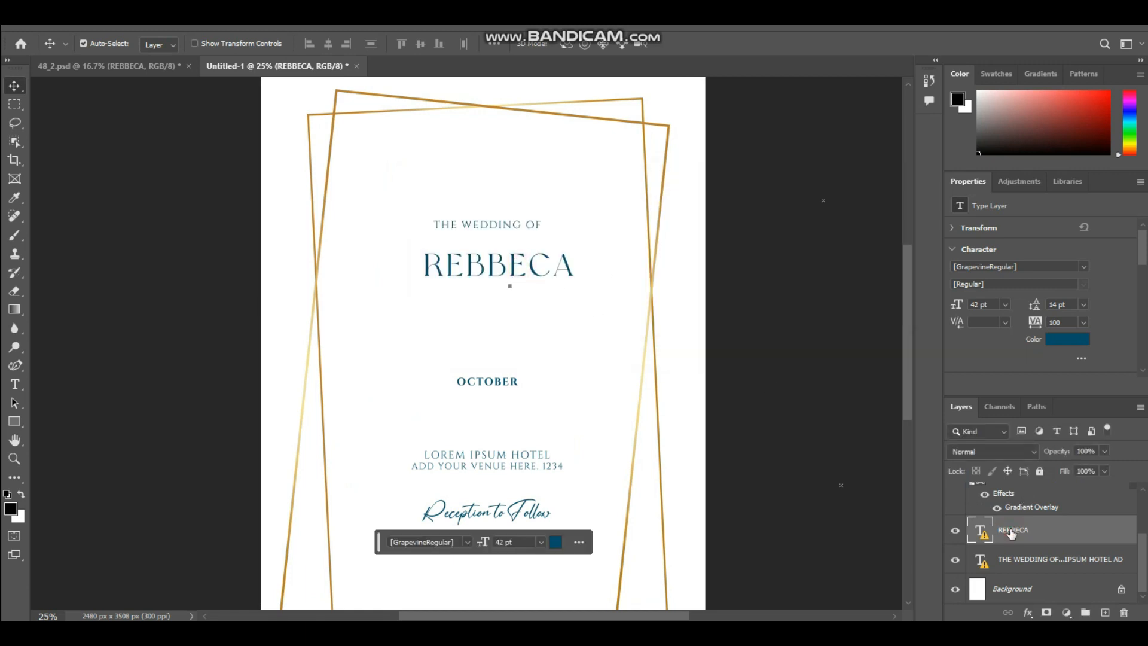
drag(477, 269, 470, 266)
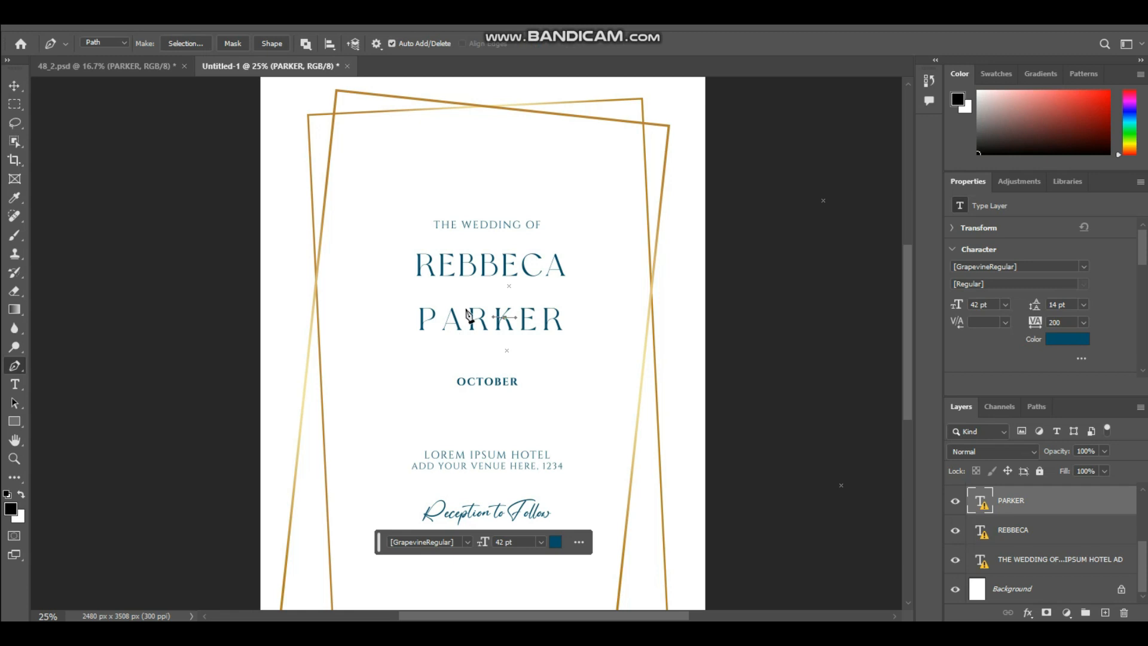
key(v)
drag(464, 323, 455, 331)
Try editing the wedding text block with its missing fonts replaced by the default, and undo the replacement.
click(475, 384)
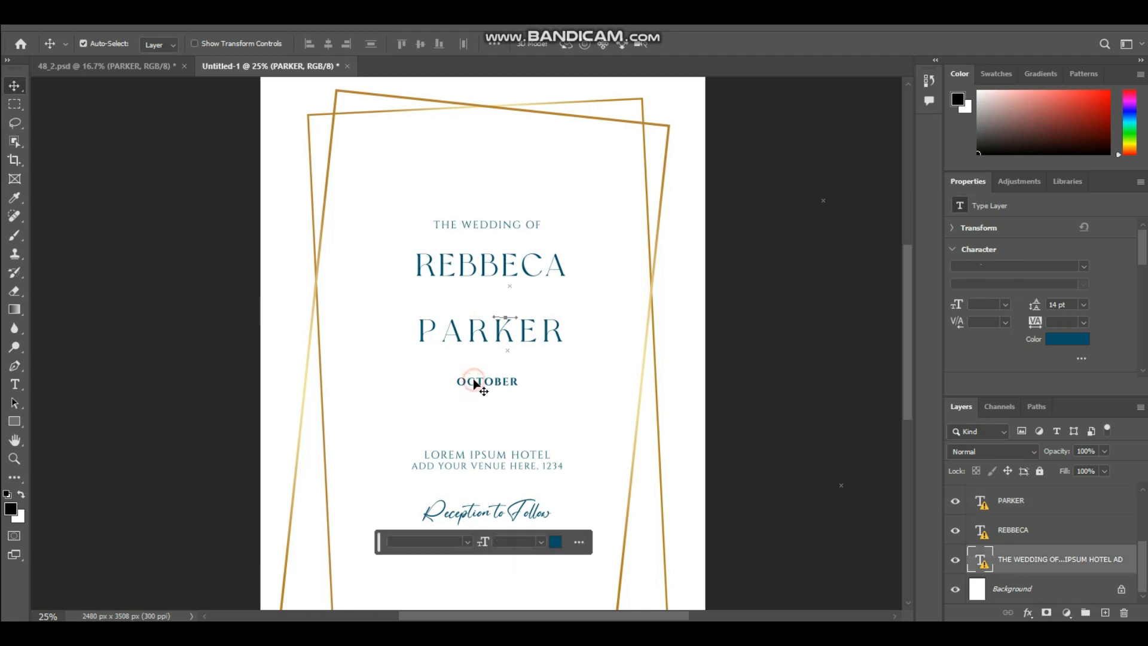
double_click(476, 385)
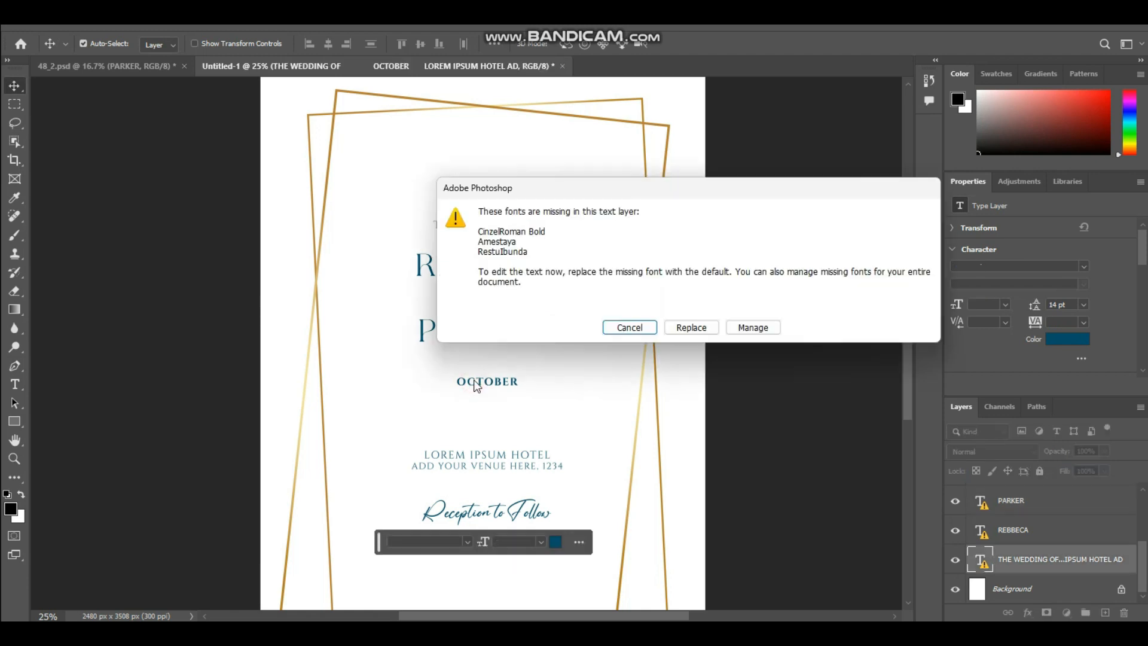
click(691, 327)
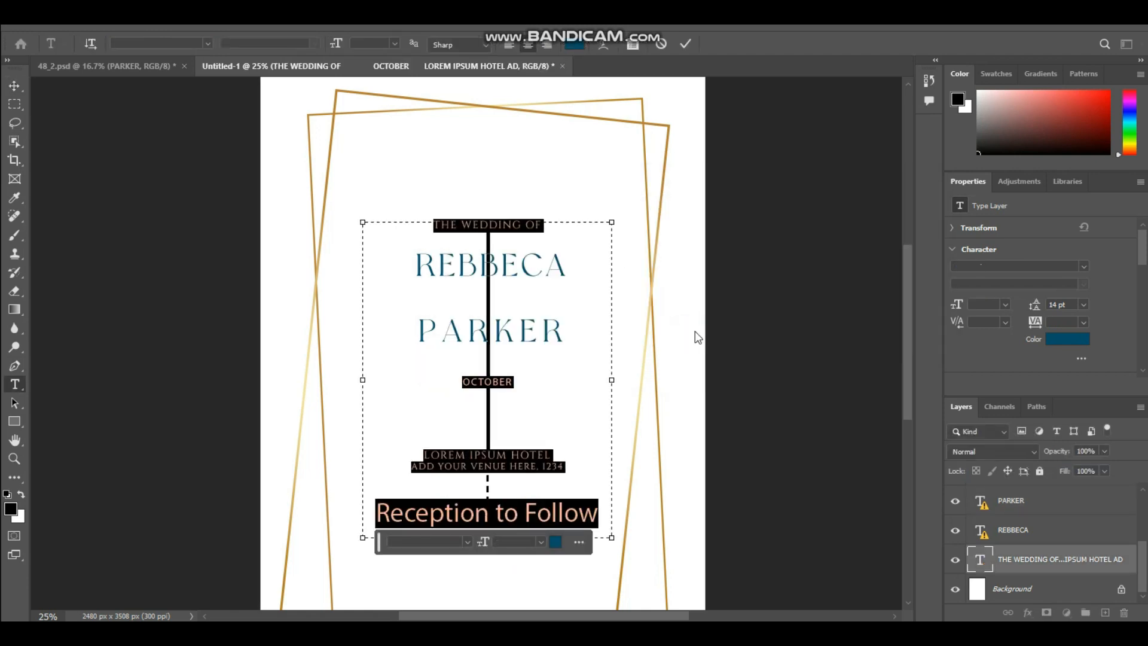
click(644, 390)
click(683, 350)
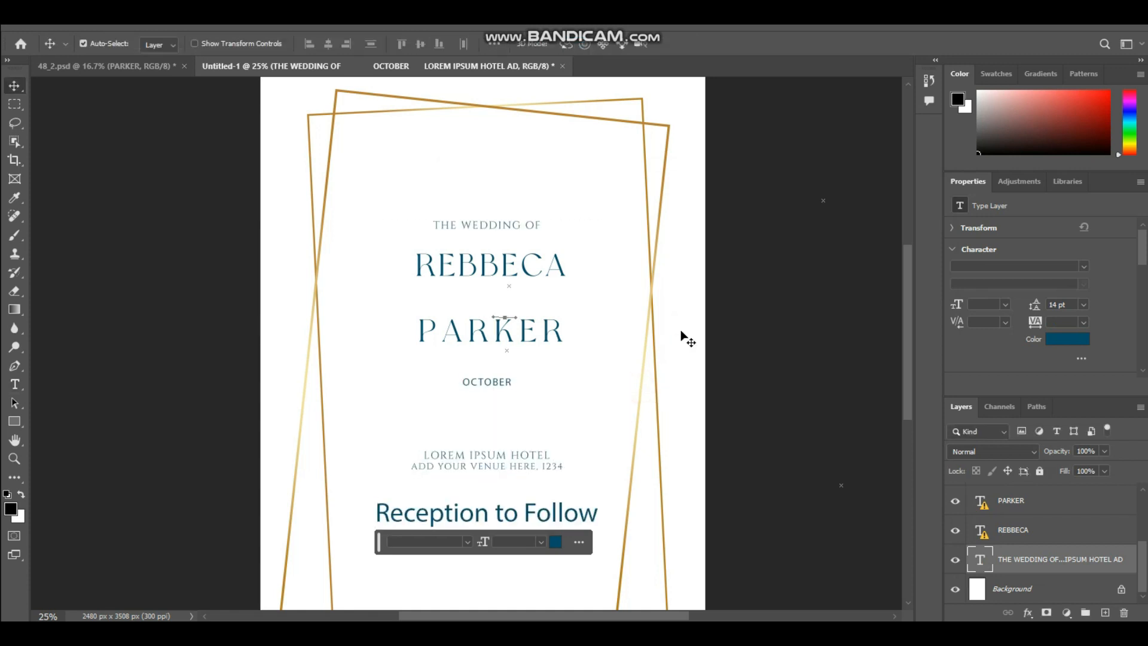
key(ctrl)
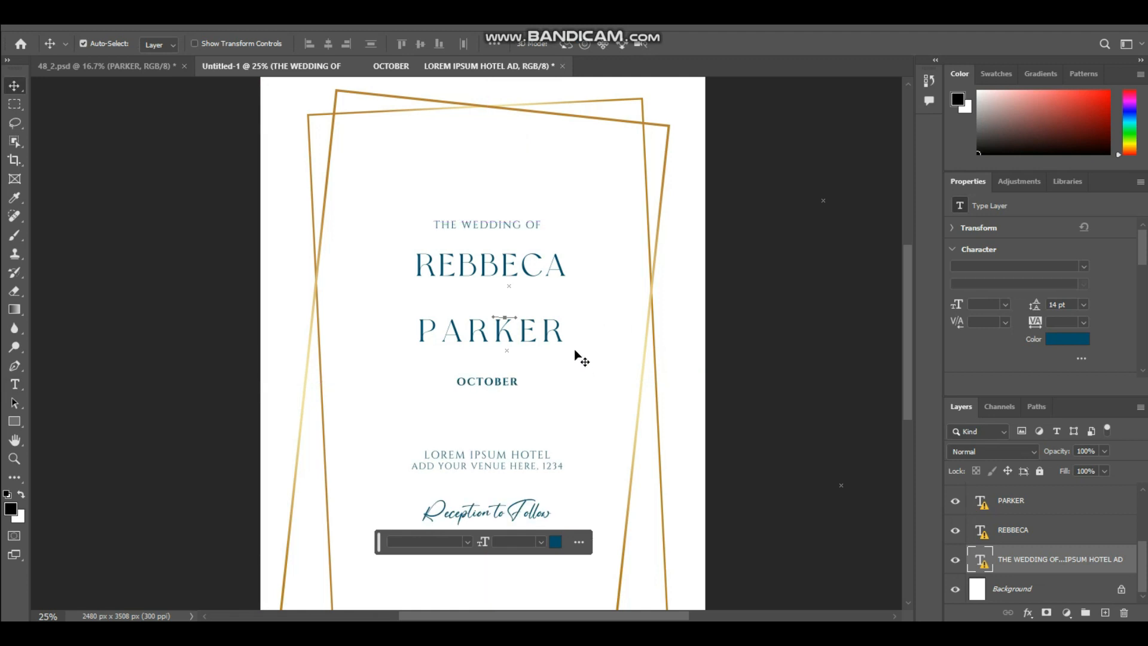
Copy the word "and" from 48_2.psd into the invitation and center it between the couple's two names.
click(54, 62)
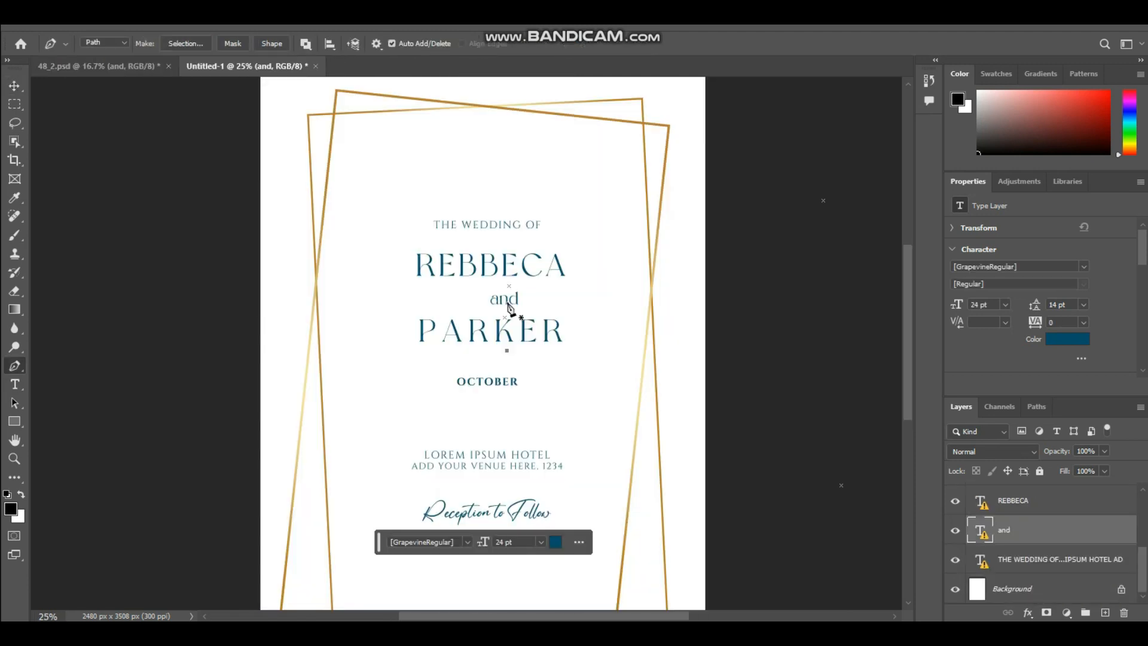
key(v)
drag(509, 308, 489, 300)
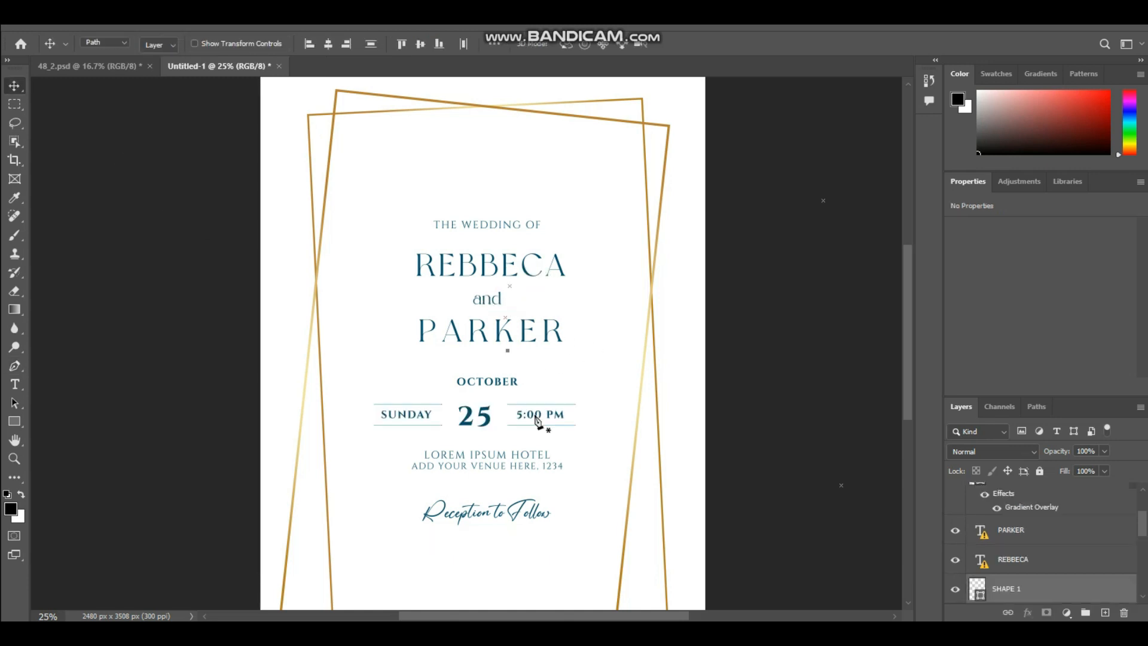
Add the SUNDAY, 25 and 5:00 PM date row with its divider lines from 48_2.psd and place it just below OCTOBER.
key(p)
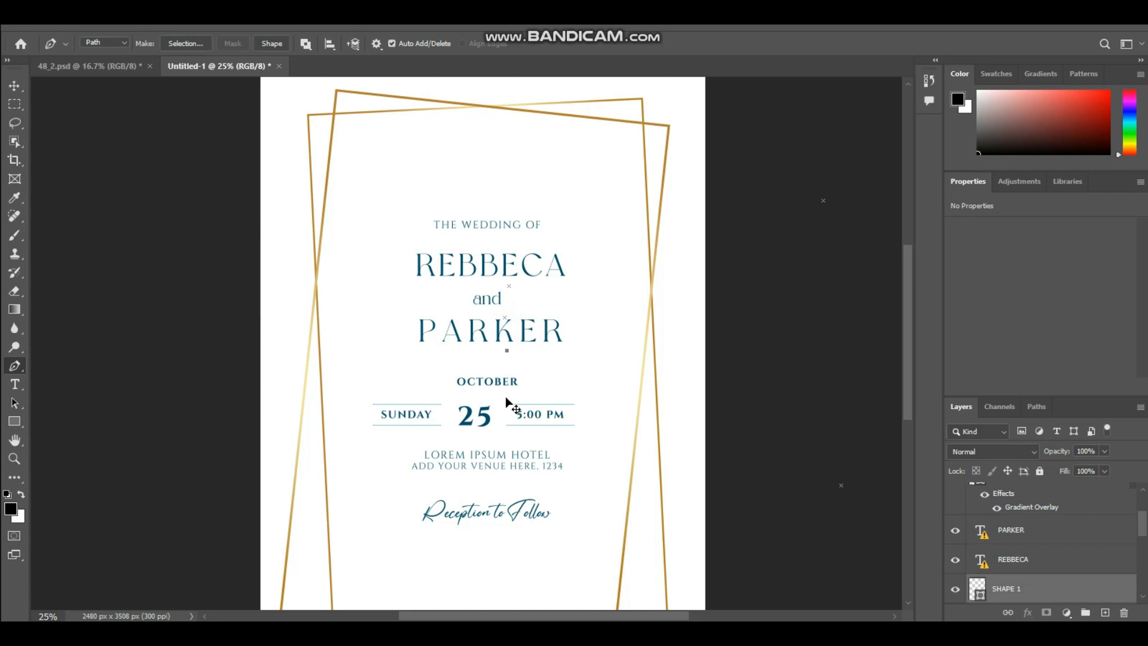
key(v)
mouse_move(524, 416)
mouse_down()
mouse_move(534, 422)
mouse_move(531, 412)
mouse_up()
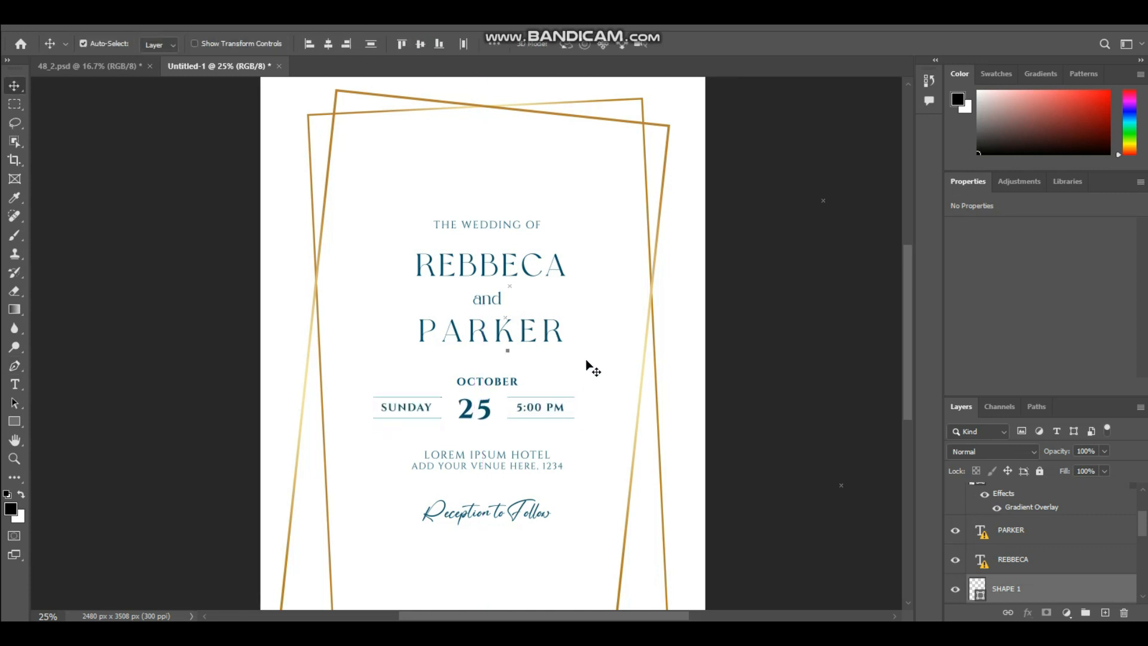
click(593, 364)
Bring the blue flower cluster from 48_2.psd into the invitation and place it over the left side of the frames.
scroll(534, 334, down, 2)
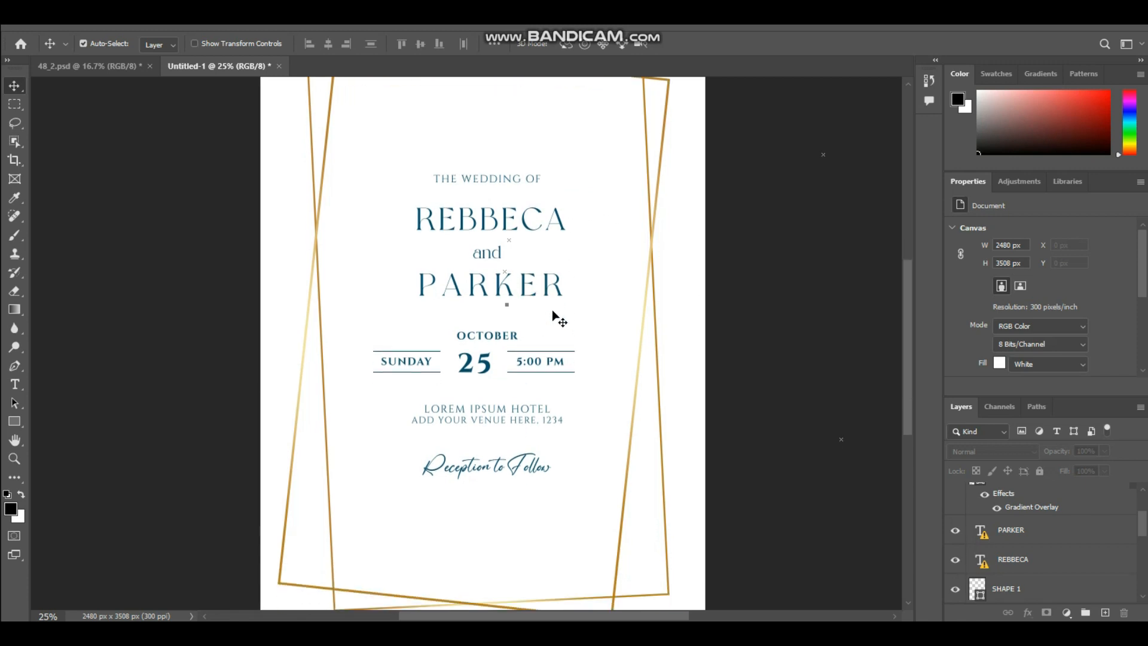
scroll(535, 343, right, 1)
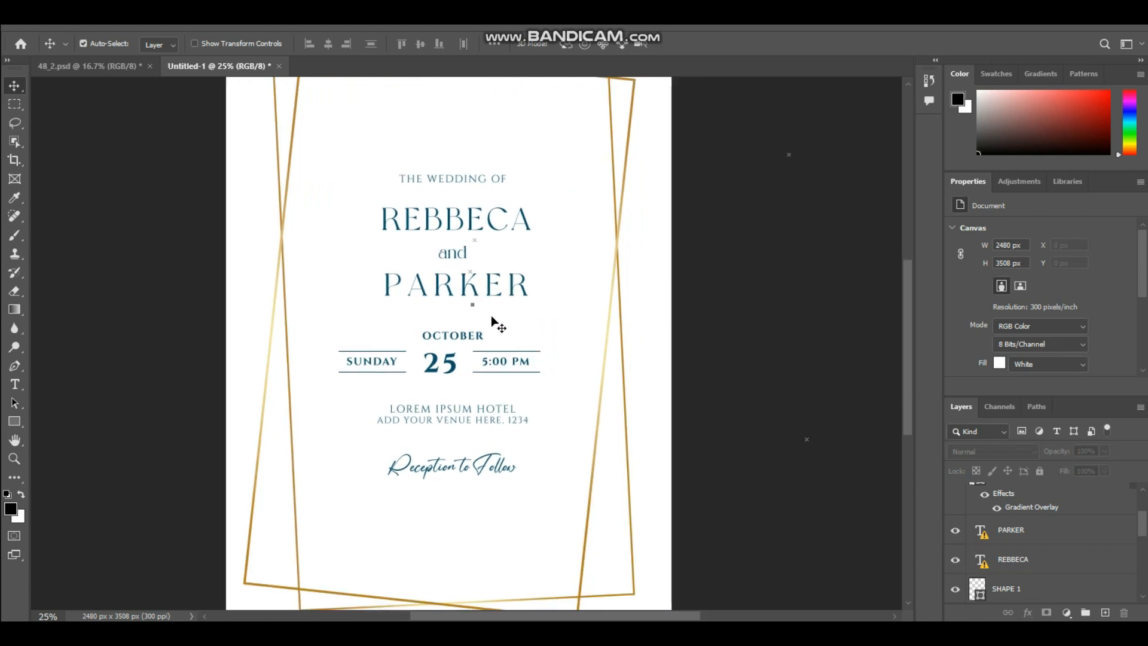
scroll(597, 377, right, 1)
scroll(573, 368, left, 2)
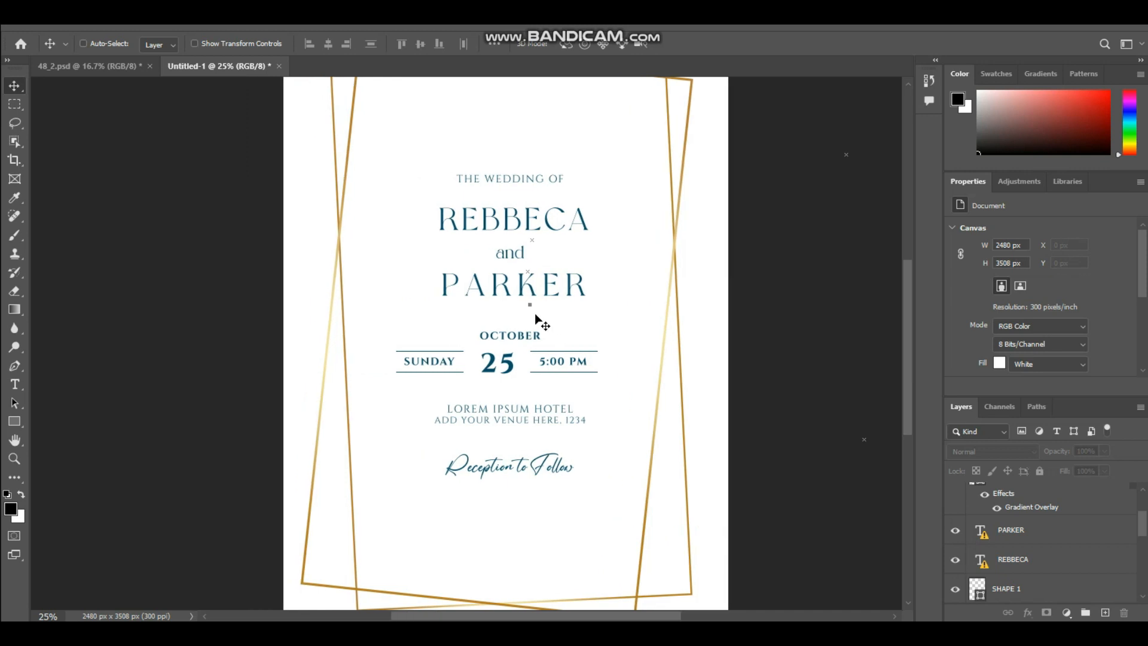
key(ctrl+minus)
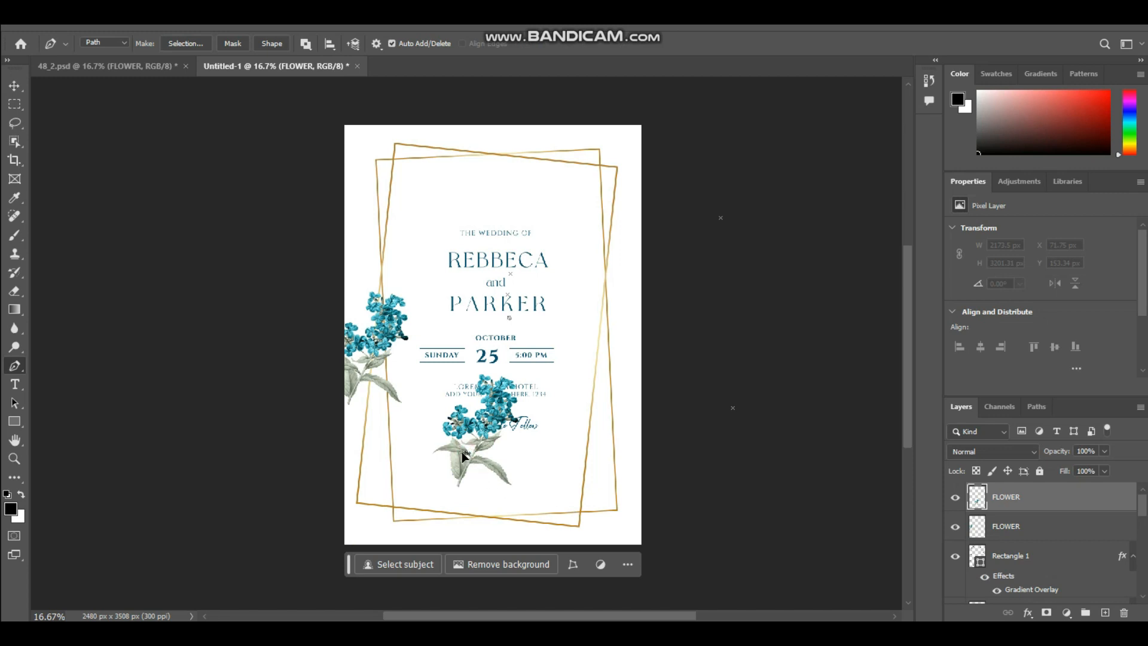
Try to shift the second flower cluster to the left, and undo the move and the extra cluster.
key(v)
drag(476, 430, 435, 426)
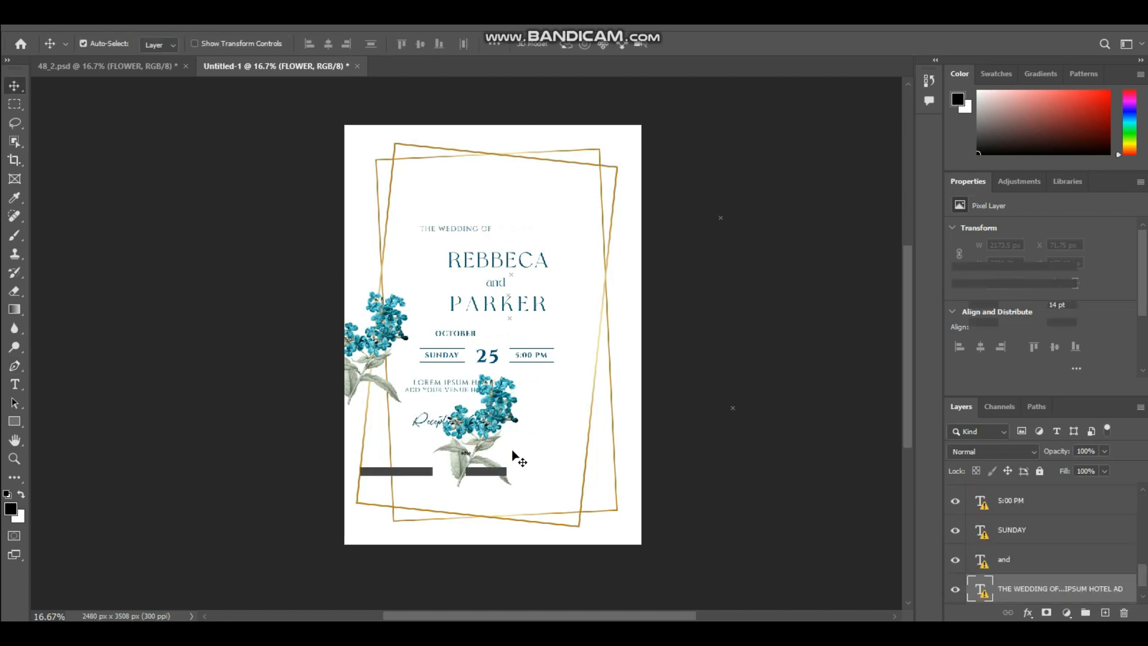
key(ctrl+z)
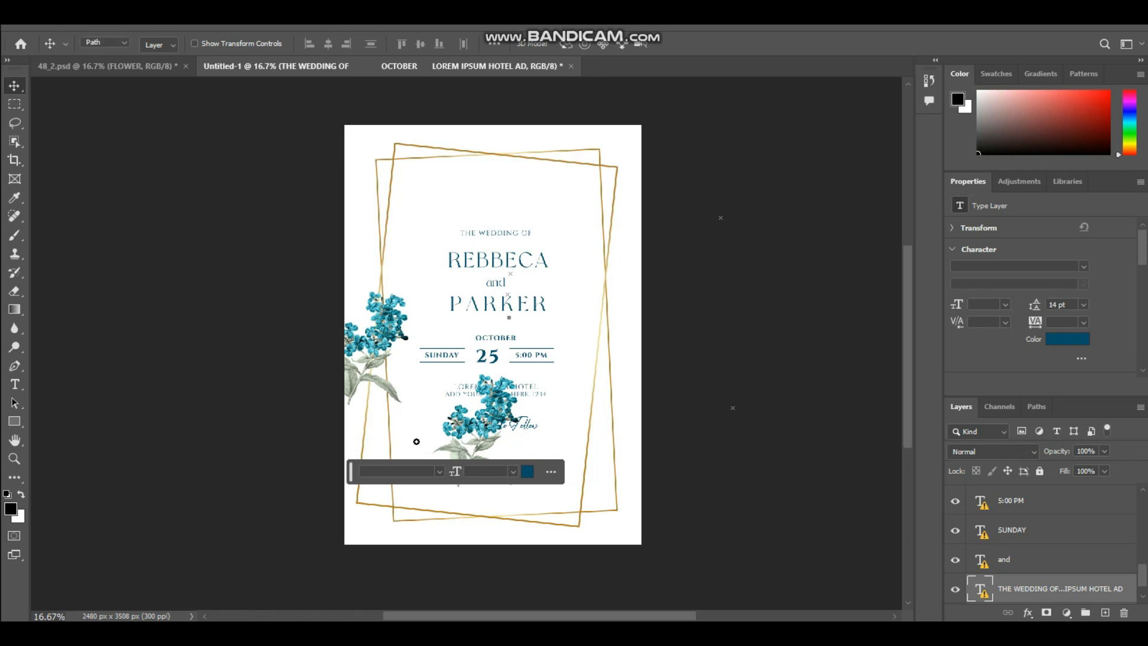
key(ctrl+z)
key(p)
key(u)
key(i)
key(y)
key(v)
key(v)
key(v)
key(v)
key(v)
key(v)
key(v)
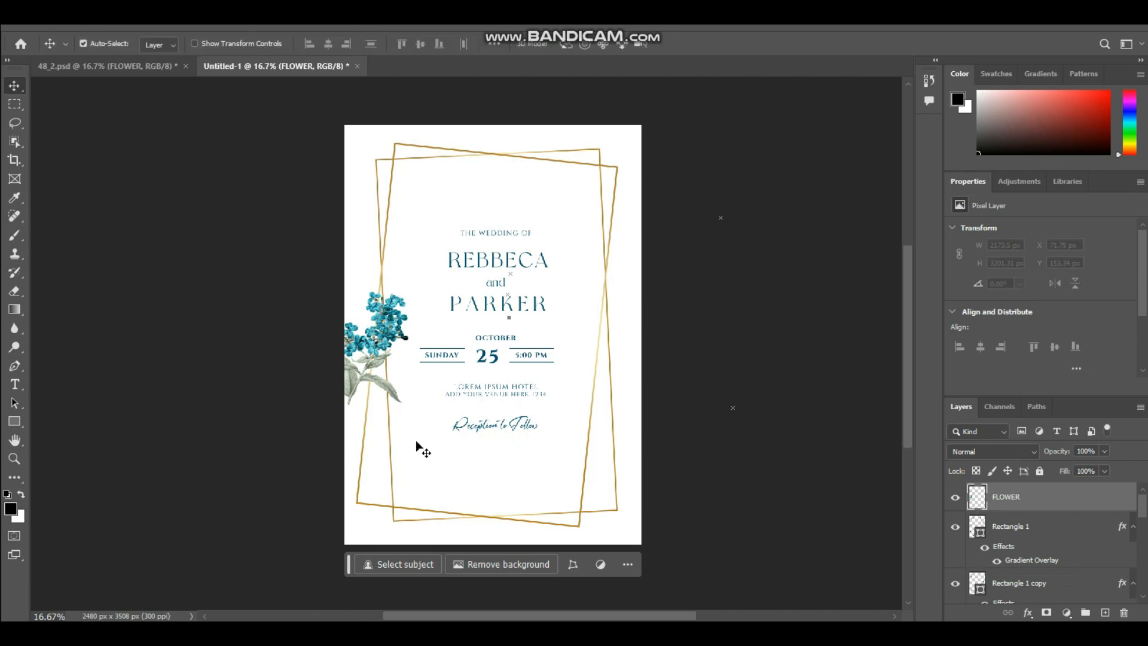
key(m)
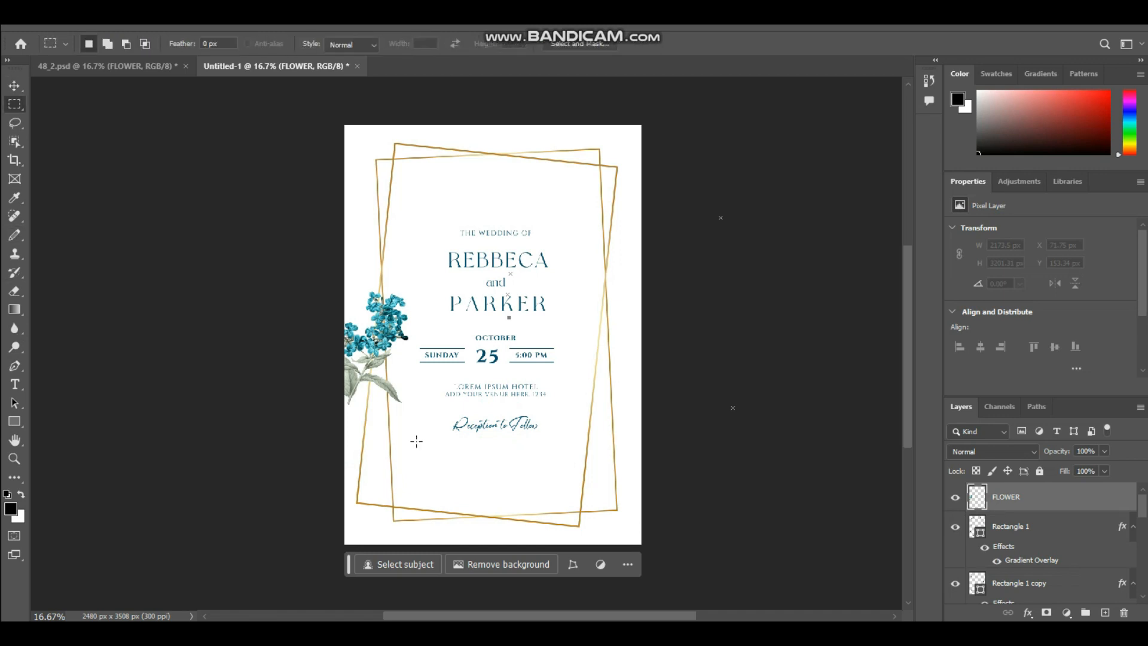
key(v)
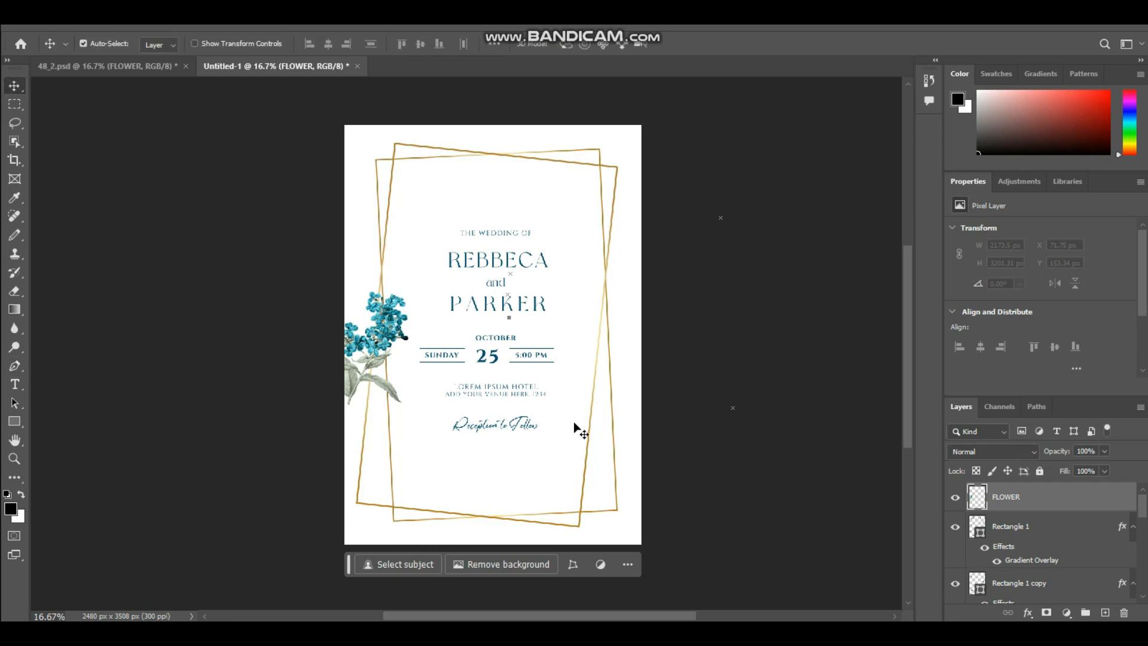
Nudge the flower cluster slightly down and add two more flower sprigs, one light blue and one dark blue, beneath it.
drag(361, 344, 362, 352)
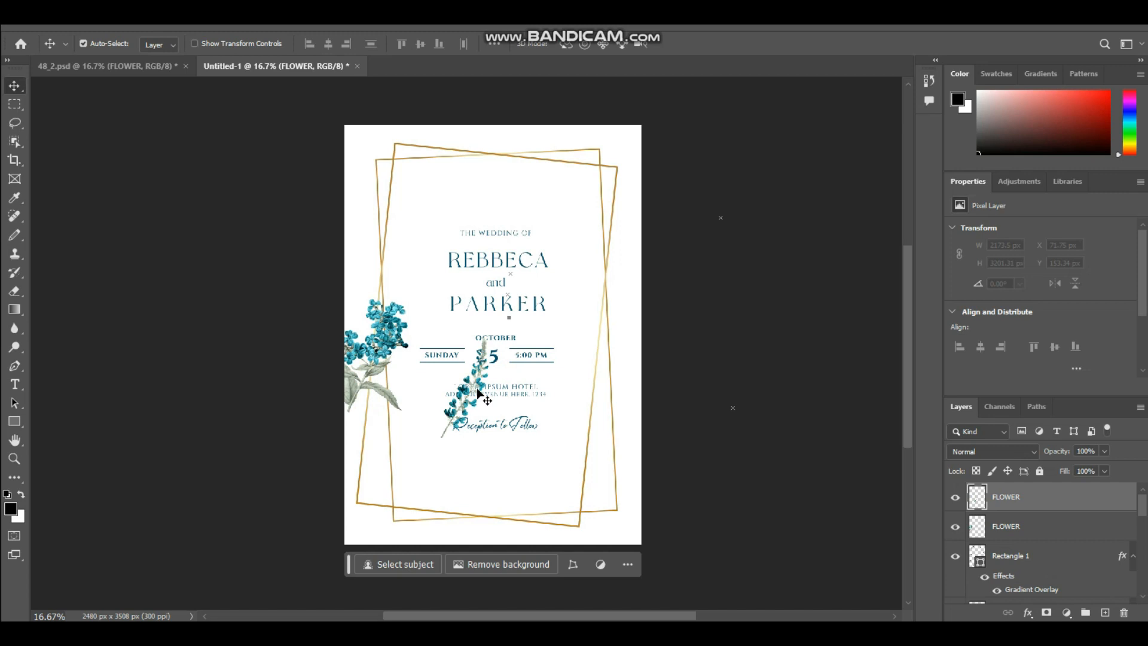
drag(481, 384, 395, 381)
key(ctrl+z)
click(480, 372)
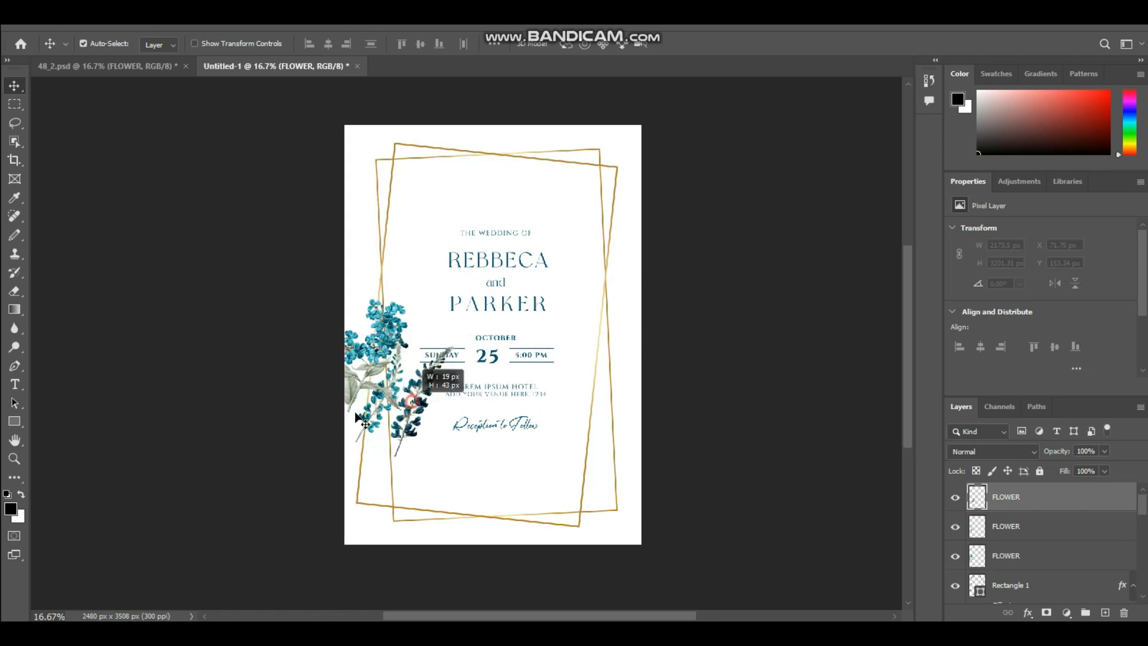
key(ctrl+alt+a)
click(418, 394)
drag(428, 392, 436, 365)
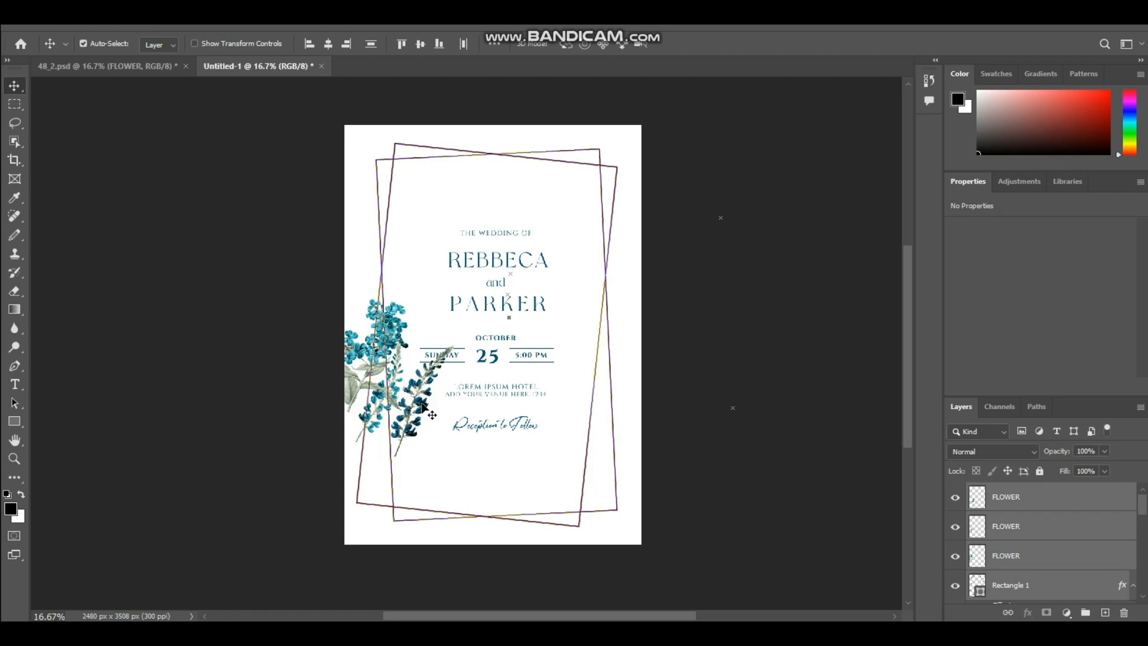
Move the dark blue flower sprig down and left along the frame's lower left side, clear of the invitation text.
click(421, 407)
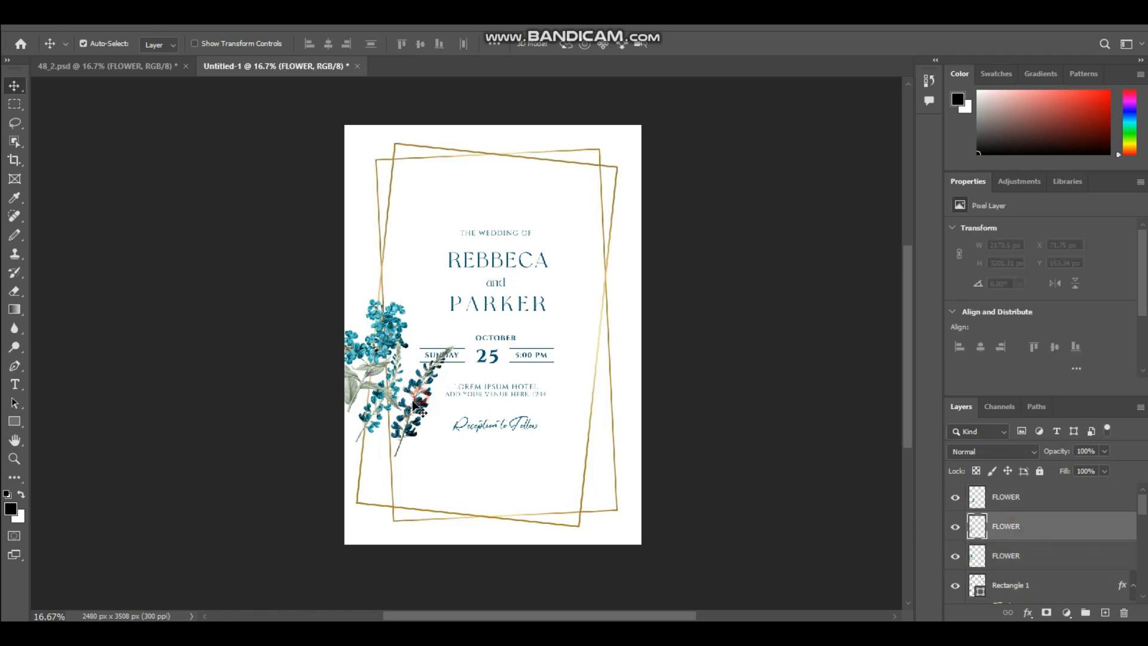
key(ctrl+alt+a)
click(1034, 527)
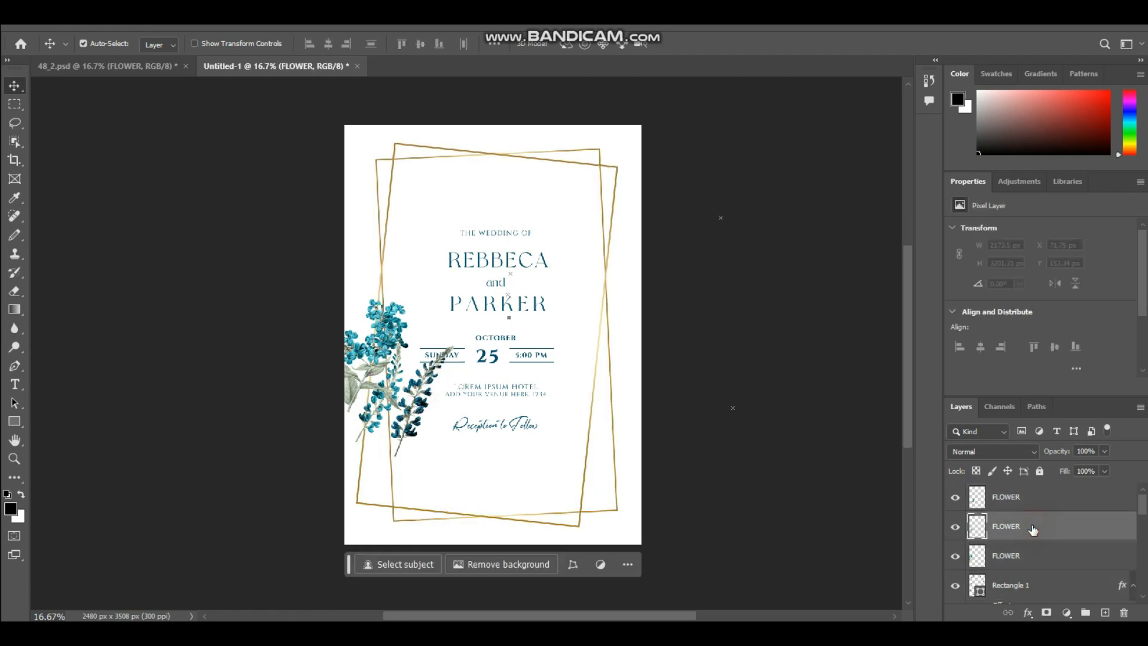
drag(410, 393, 376, 439)
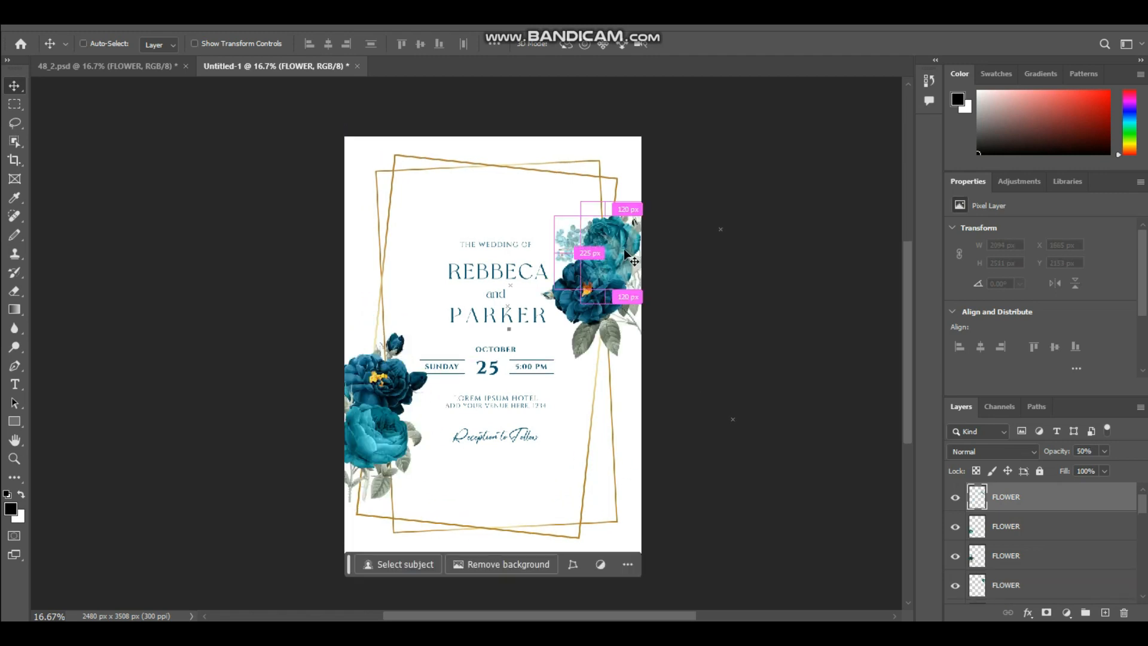
Position the semi-transparent light blue sprig beside the upper right roses and move its layer below the rose layers.
key(ctrl+t)
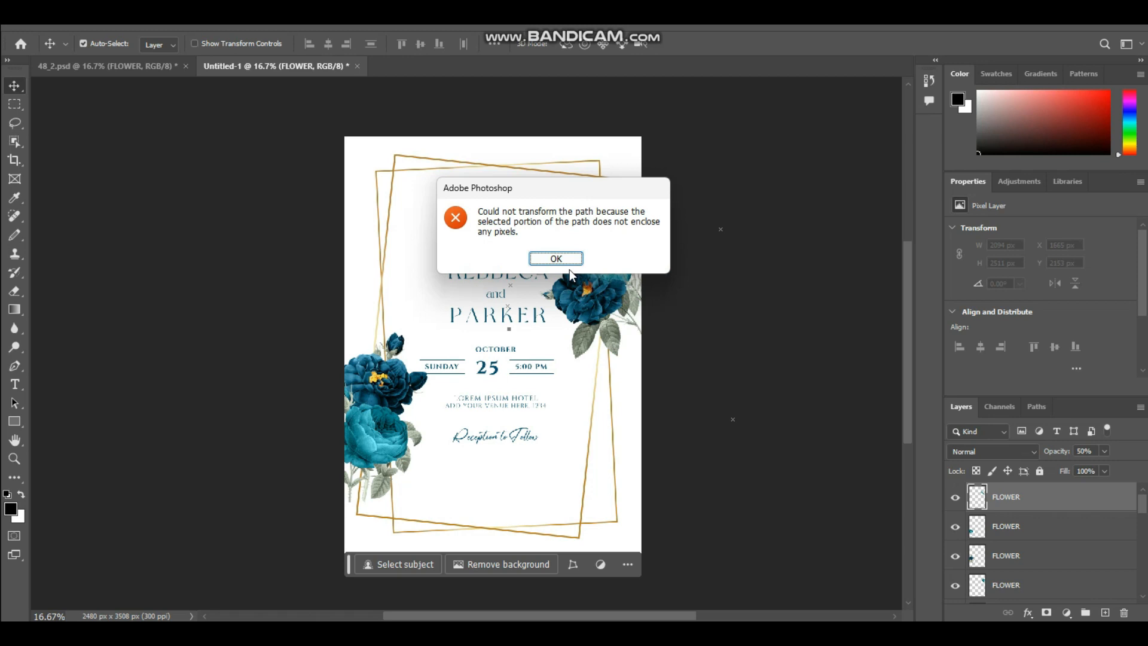
click(564, 260)
mouse_move(575, 239)
mouse_down()
mouse_move(575, 197)
mouse_move(576, 257)
mouse_up()
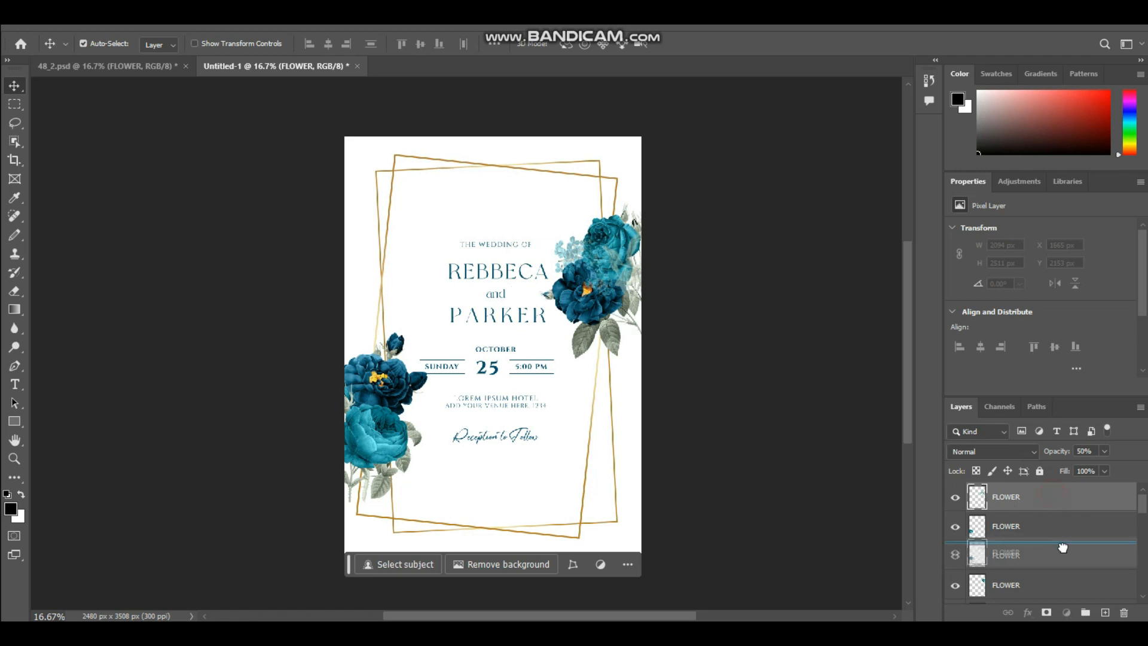
click(1066, 517)
drag(1066, 525, 1050, 592)
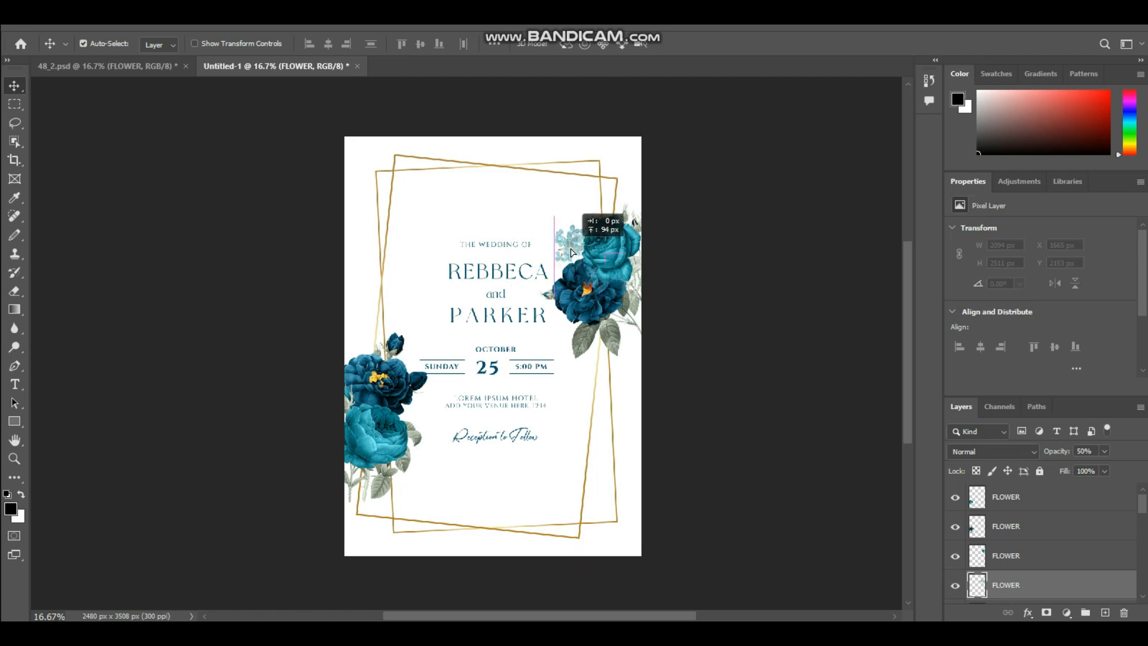
mouse_move(564, 246)
mouse_down()
mouse_move(551, 238)
mouse_move(578, 212)
mouse_move(604, 216)
mouse_move(584, 250)
mouse_up()
Shift the dark and light blue roses on the invitation's right side slightly outward, leaving the pale sprig visible beside them.
click(550, 258)
click(592, 315)
drag(589, 303, 608, 311)
mouse_move(607, 229)
mouse_down()
mouse_move(624, 243)
mouse_move(614, 230)
mouse_up()
drag(557, 238, 600, 269)
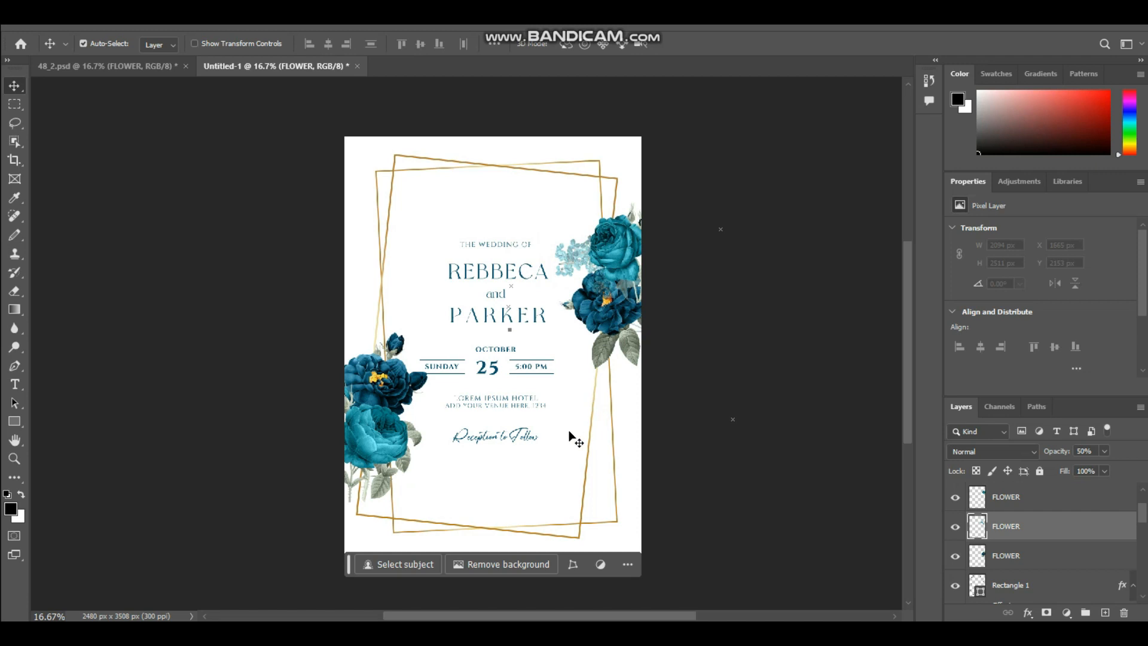
Add a light blue sprig and a narrow blue sprig above the left roses, and another narrow sprig above the right roses.
key(ctrl+v)
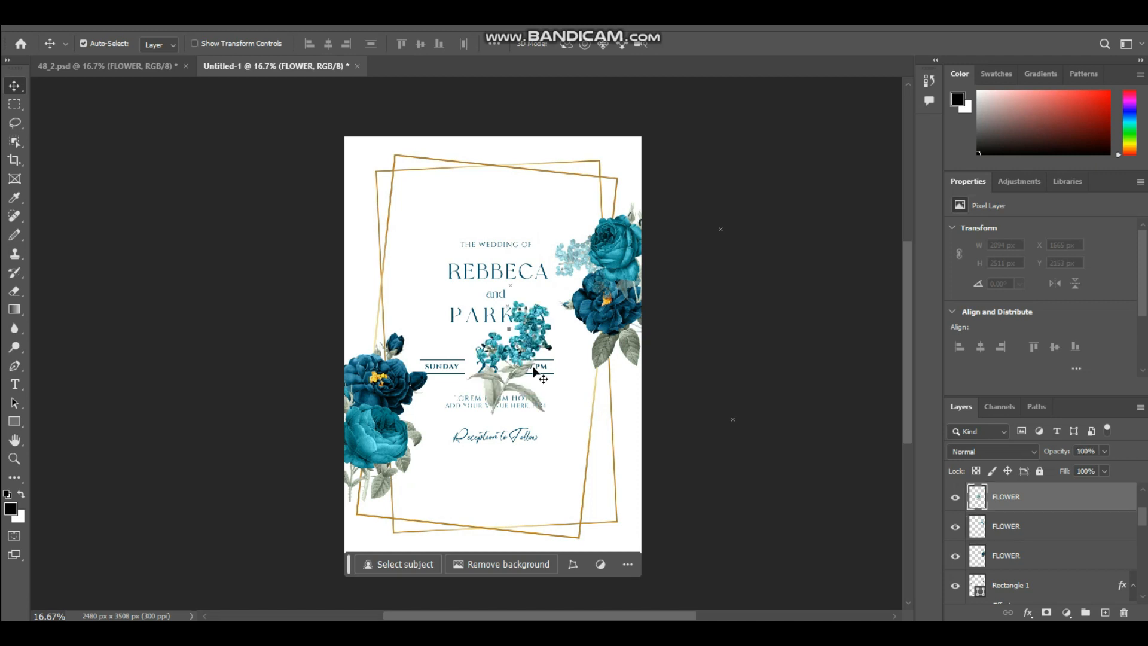
drag(520, 346, 404, 350)
key(ctrl+v)
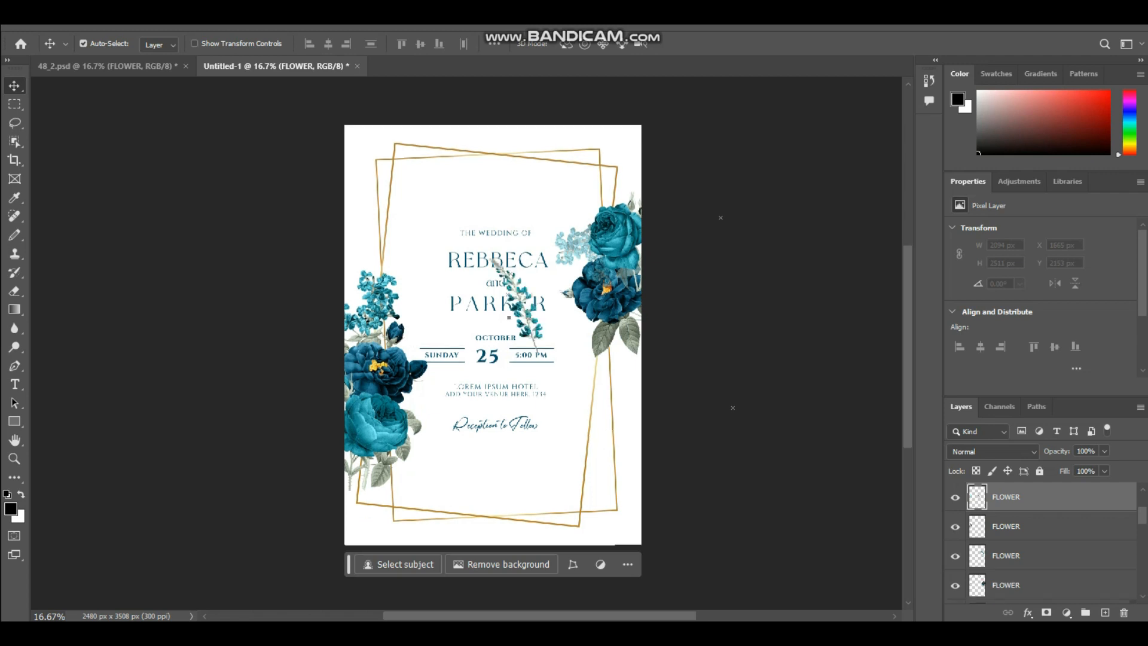
drag(528, 328, 623, 222)
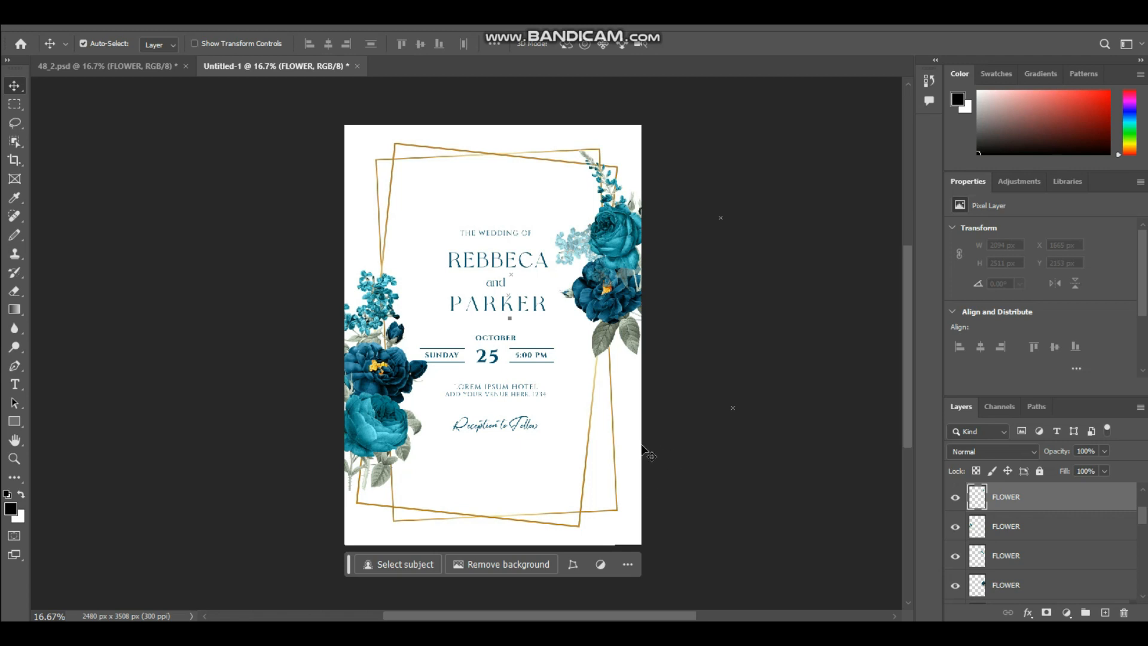
key(ctrl+v)
drag(437, 235, 356, 276)
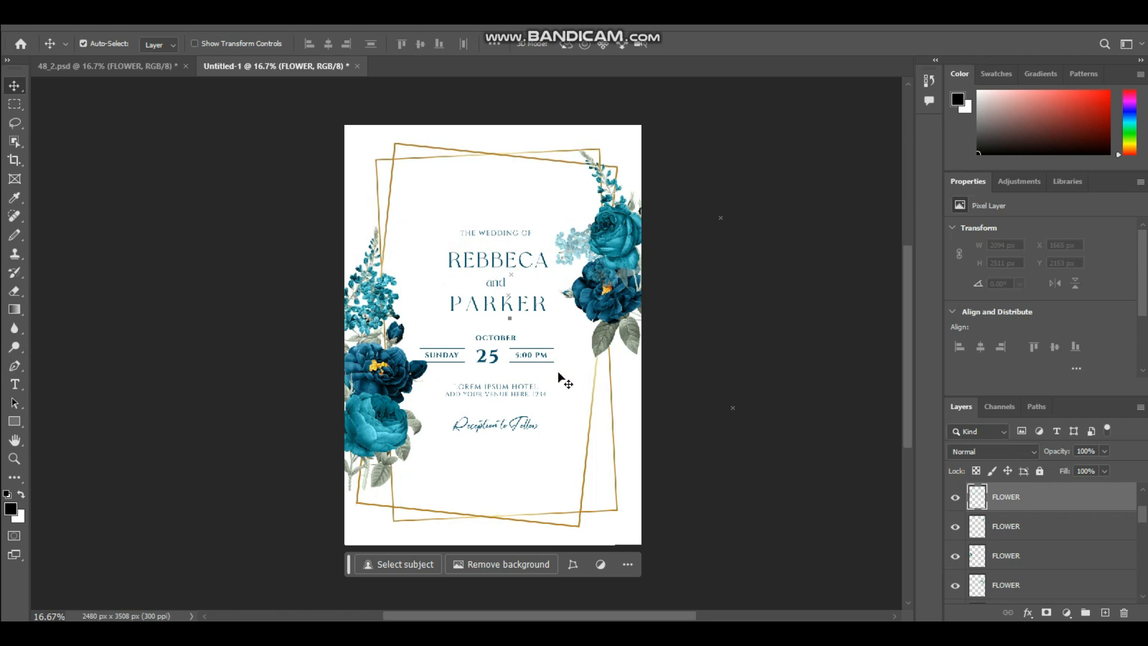
Move the light blue rose in the left cluster slightly up and outward, closer under the dark rose.
click(374, 429)
drag(374, 429, 411, 415)
click(404, 429)
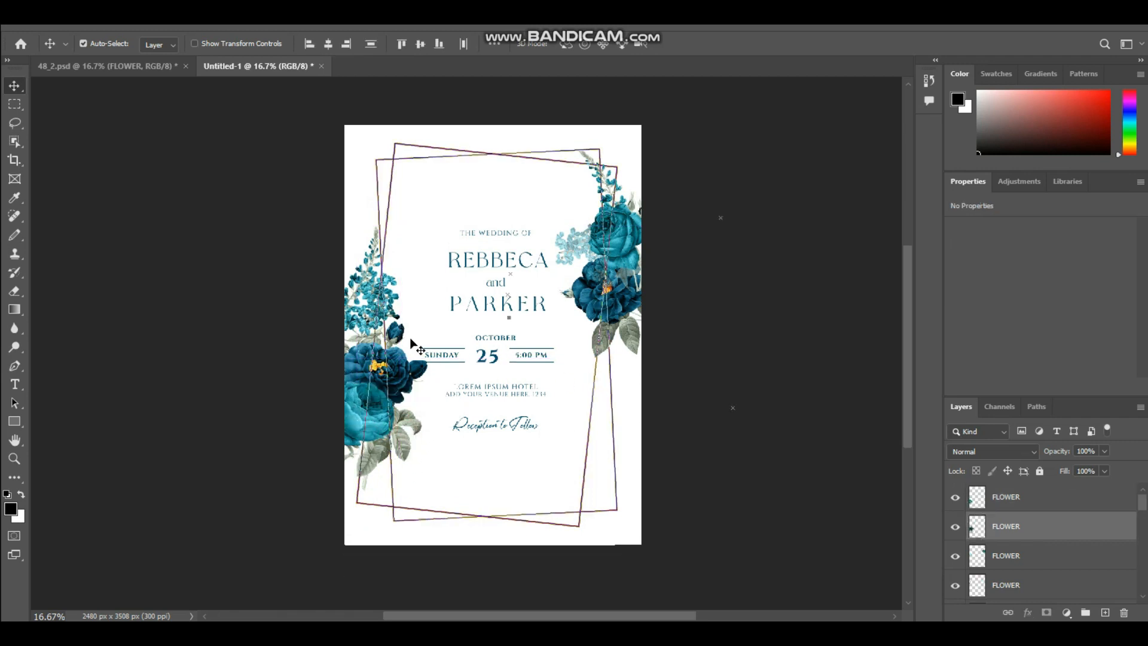
click(375, 536)
Add a dark blue sprig leaning inward above the right roses and move its layer down the stack behind them.
key(ctrl+v)
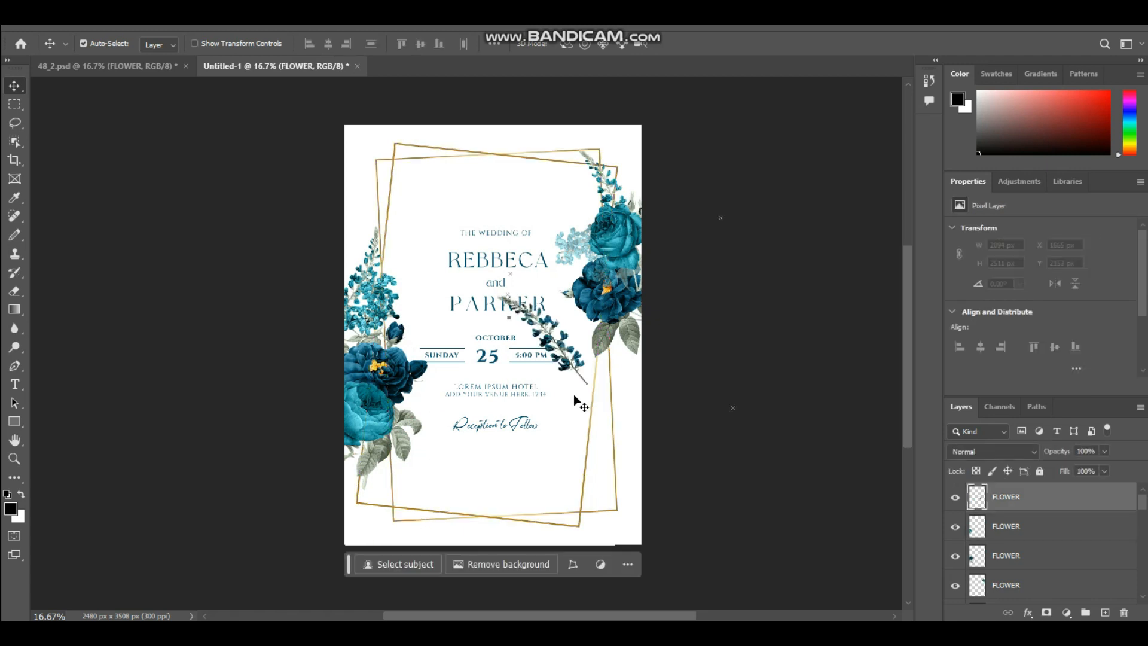
drag(559, 326, 590, 200)
click(565, 347)
drag(548, 328, 599, 174)
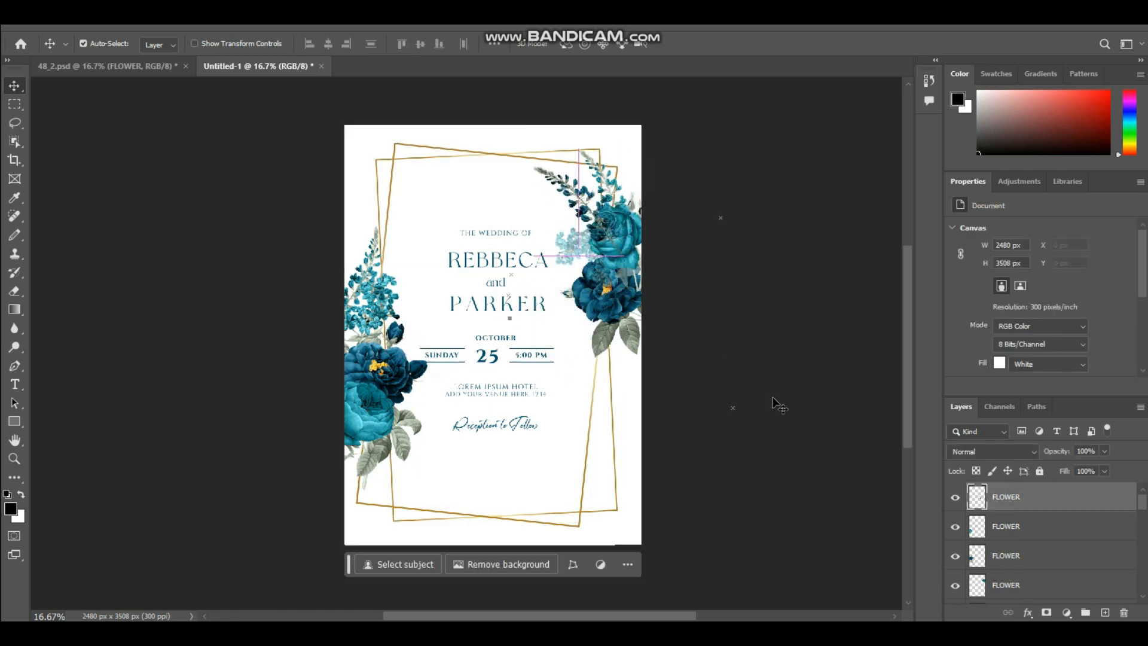
drag(1030, 488, 1043, 575)
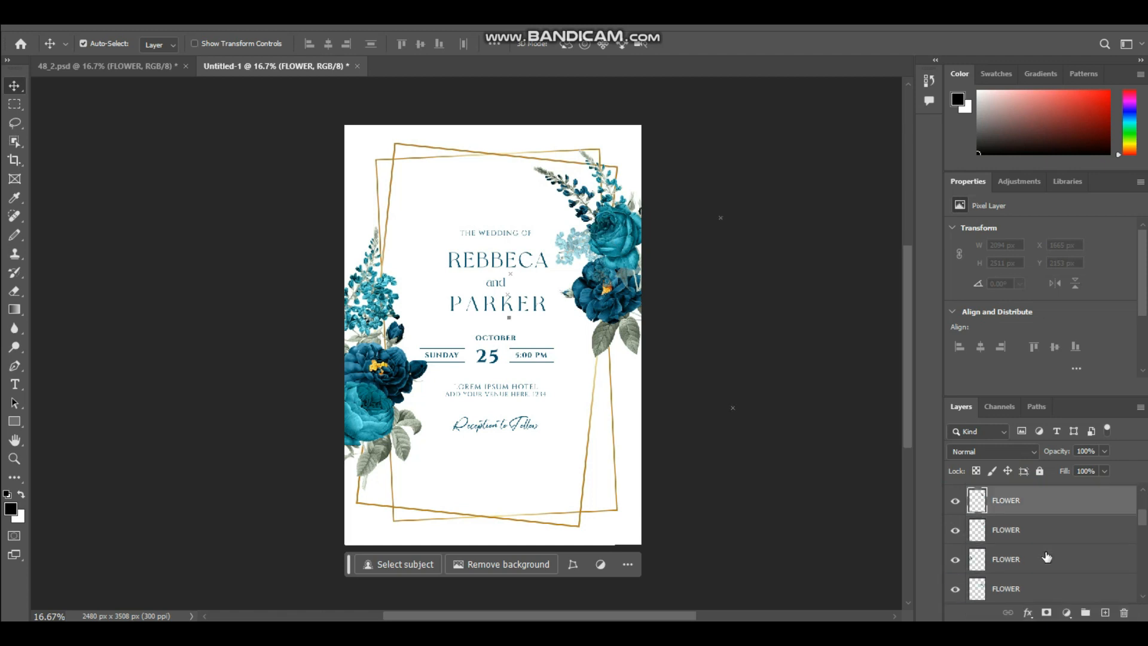
scroll(582, 382, down, 1)
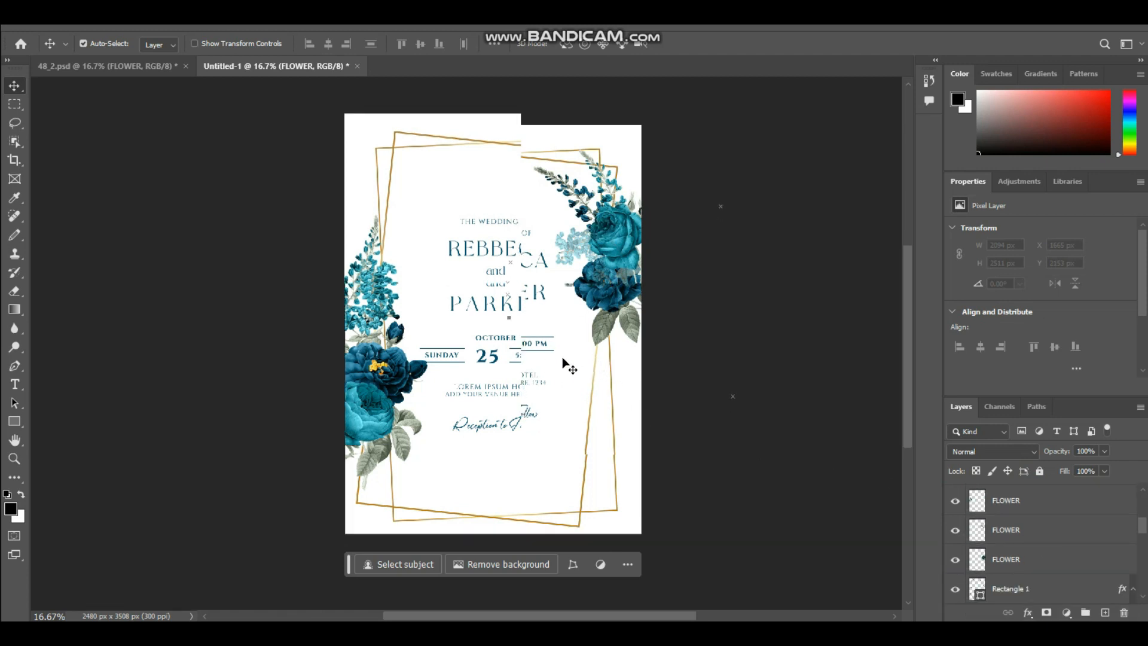
Move the dark blue sprig covering the names to the upper part of the left flower cluster, beside the frame.
drag(148, 91, 401, 267)
click(506, 266)
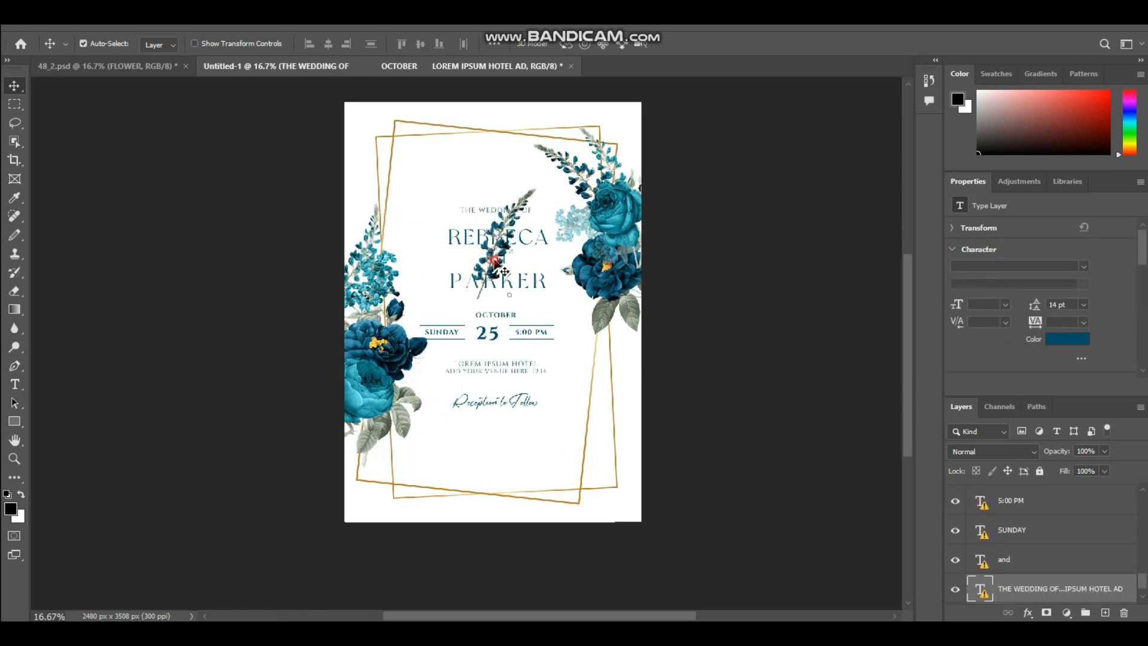
click(530, 195)
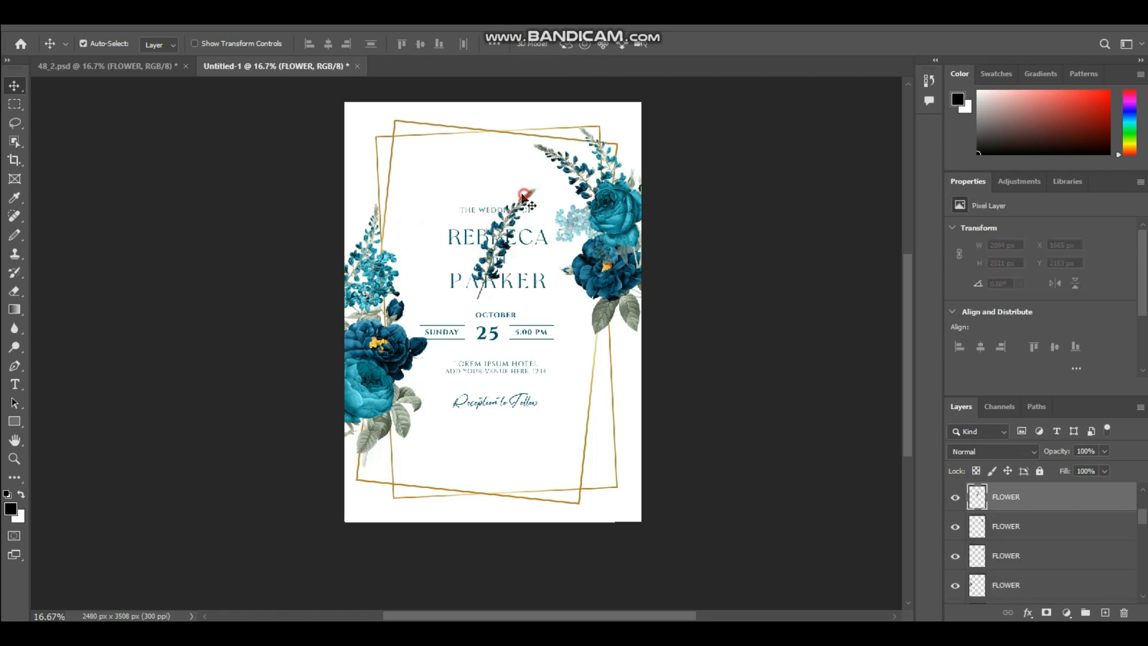
click(532, 196)
click(532, 196)
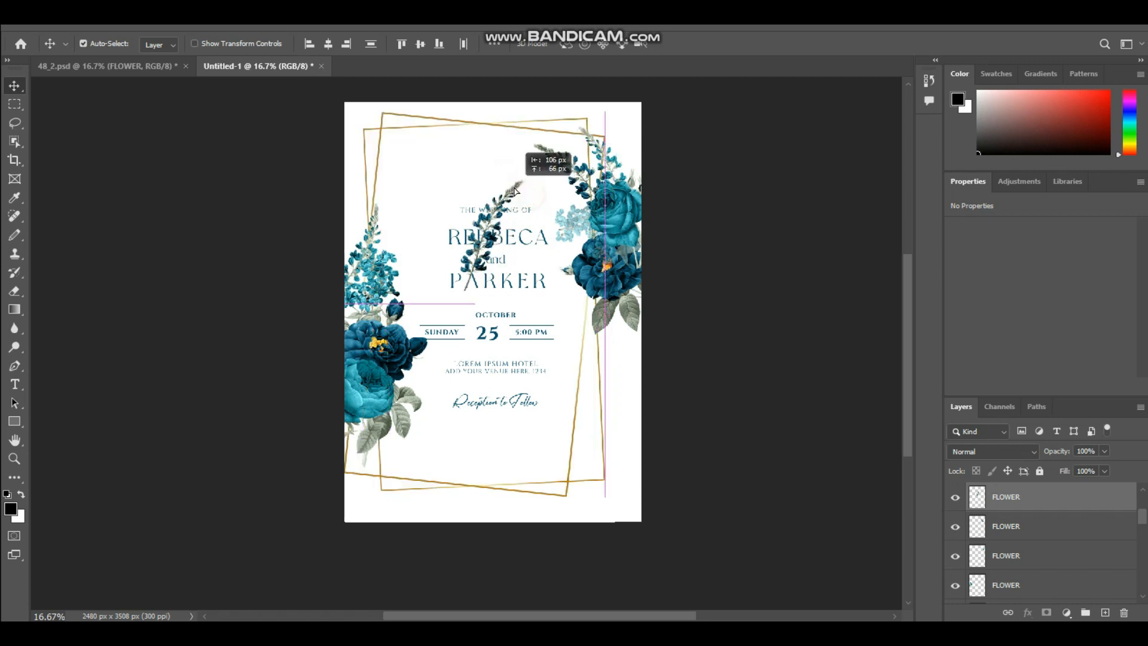
click(1019, 499)
drag(532, 201, 396, 260)
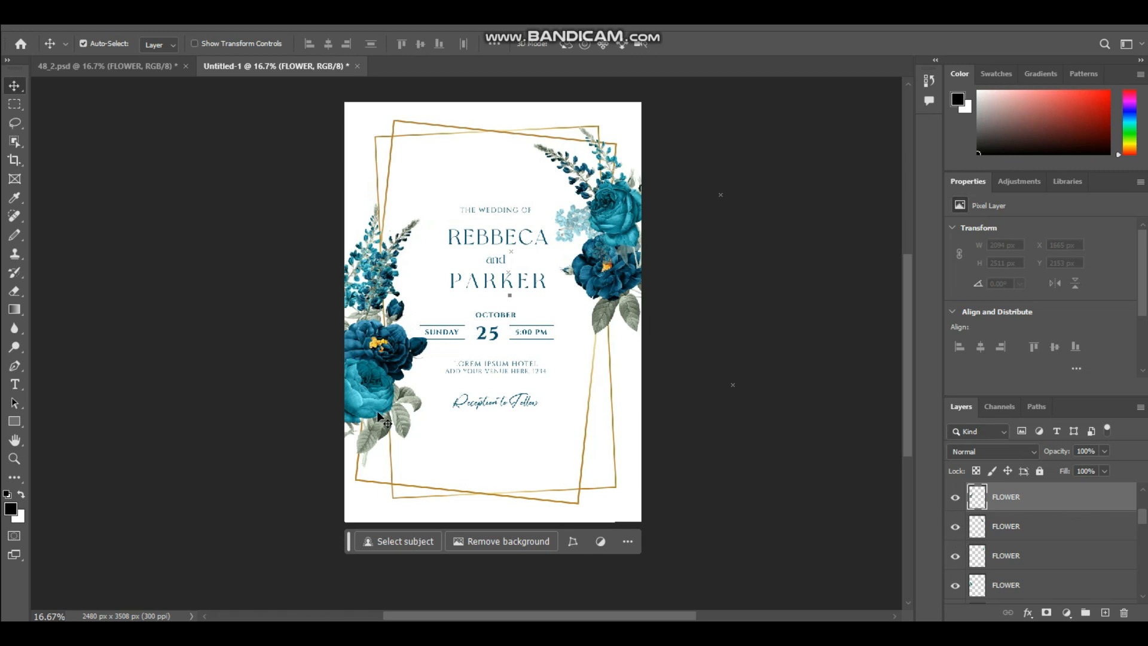
Shift the roses and blue sprigs of the left cluster down along the frame toward the invitation's lower left corner.
click(364, 401)
drag(371, 383, 367, 437)
drag(366, 315, 372, 339)
mouse_move(361, 259)
mouse_down()
mouse_move(365, 341)
mouse_move(373, 276)
mouse_up()
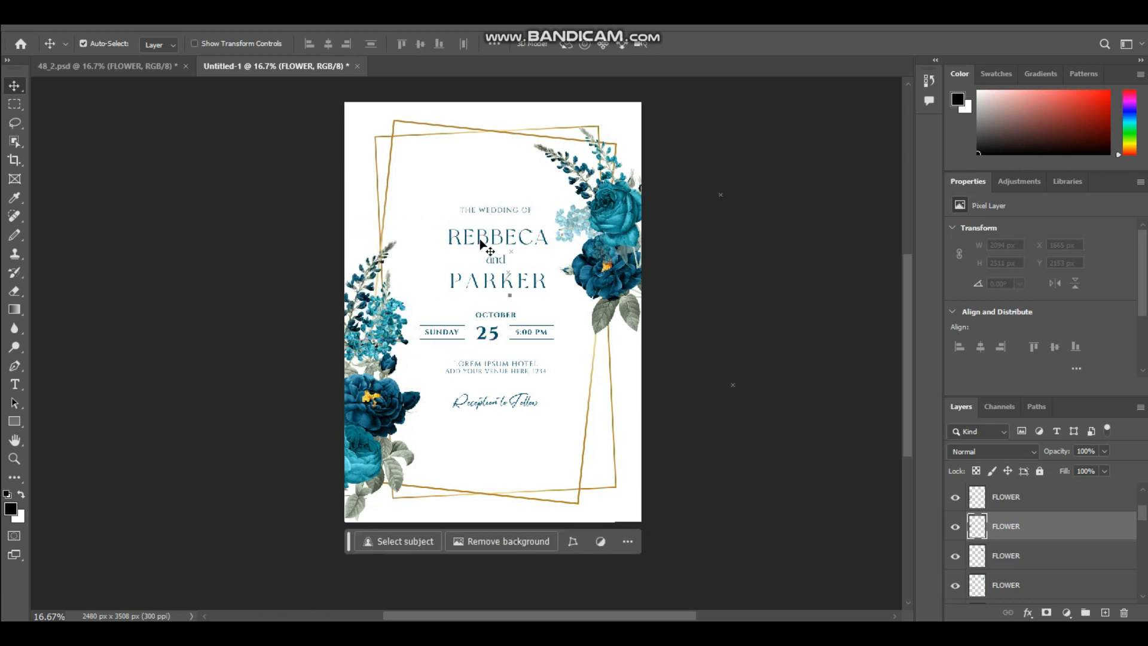
Bring the leaves from 48_2.psd into the invitation and tuck them beside the dark rose in the left cluster.
drag(520, 269, 383, 496)
drag(382, 496, 383, 422)
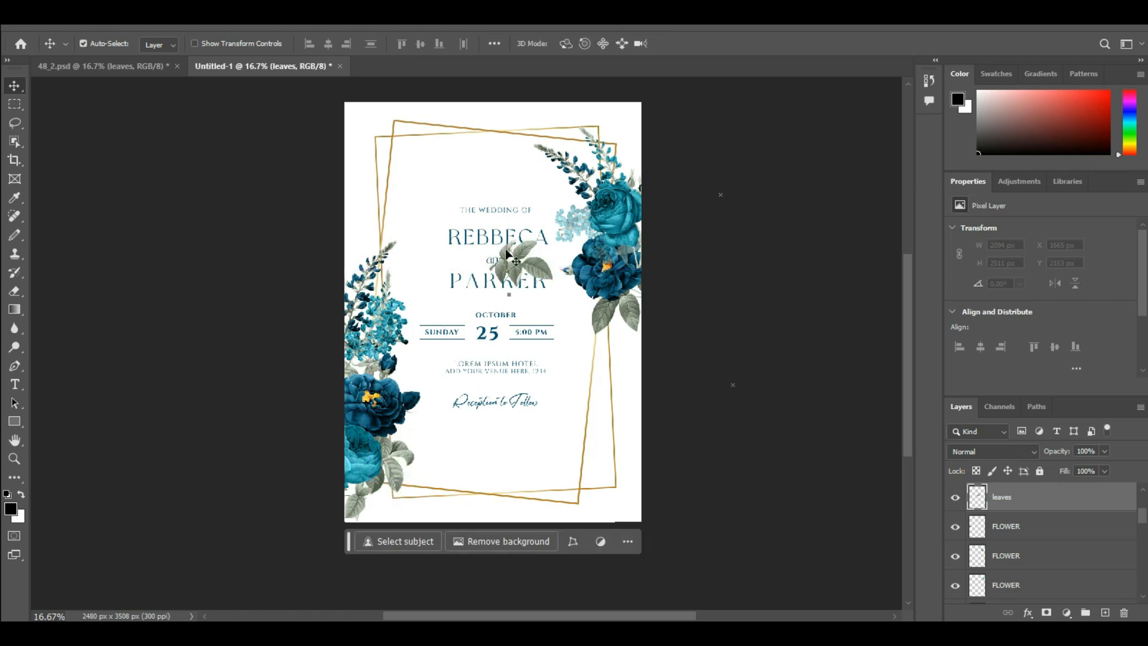
click(543, 260)
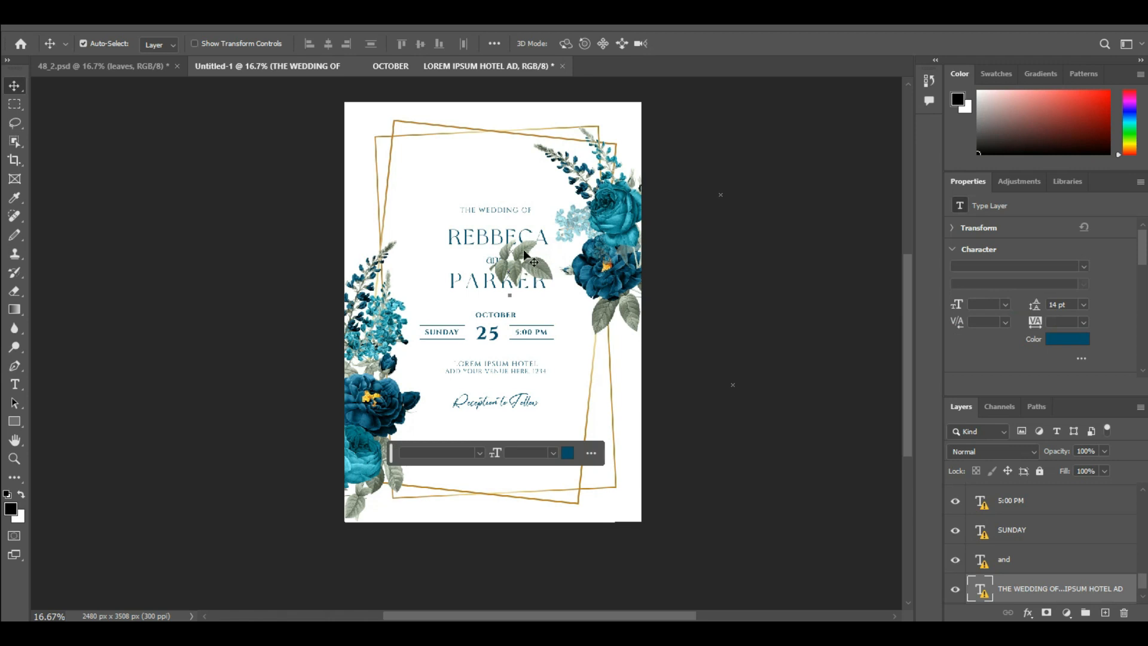
click(525, 254)
drag(524, 254, 406, 358)
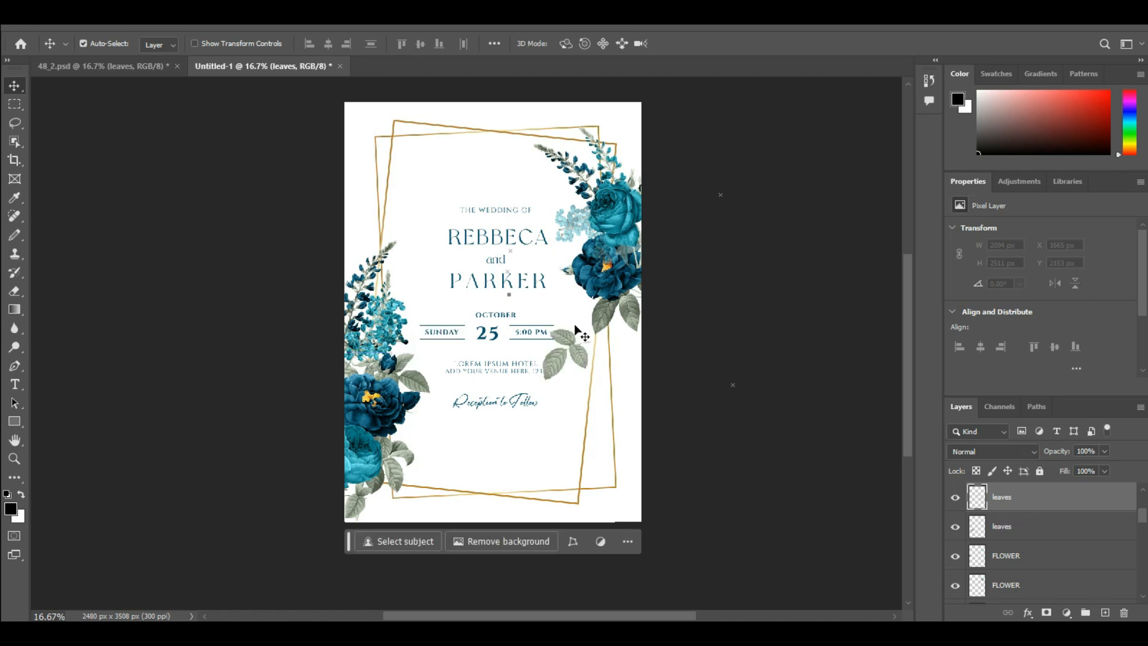
Add a second spray of leaves and place it on the inner side of the right flower cluster, over the pale sprig.
drag(568, 353, 589, 314)
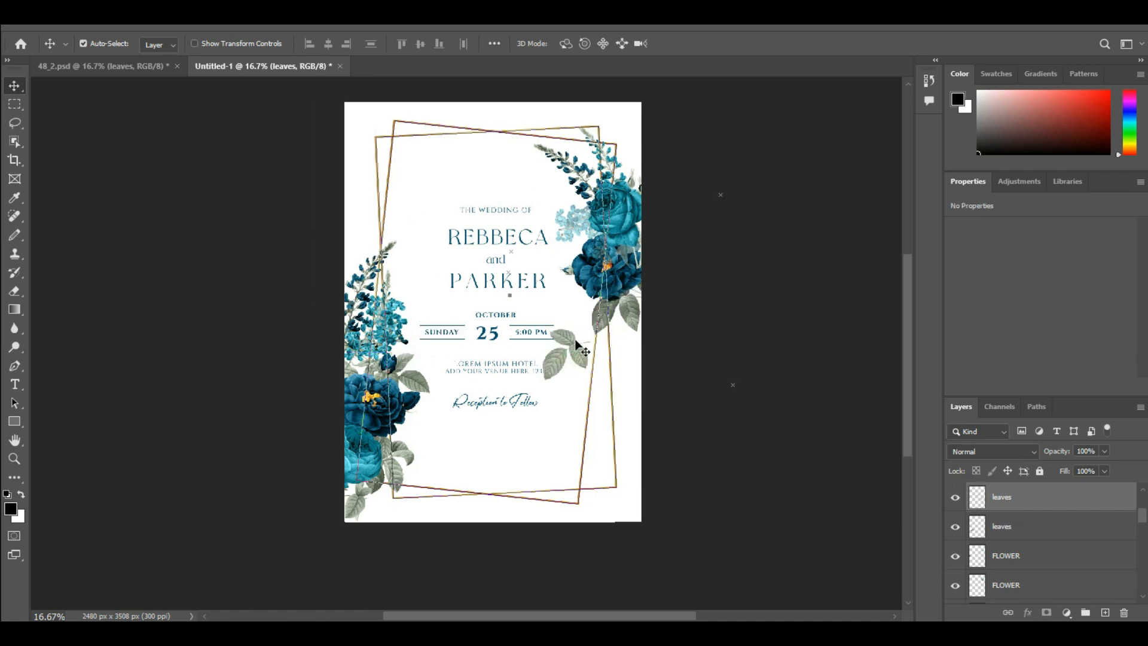
click(577, 347)
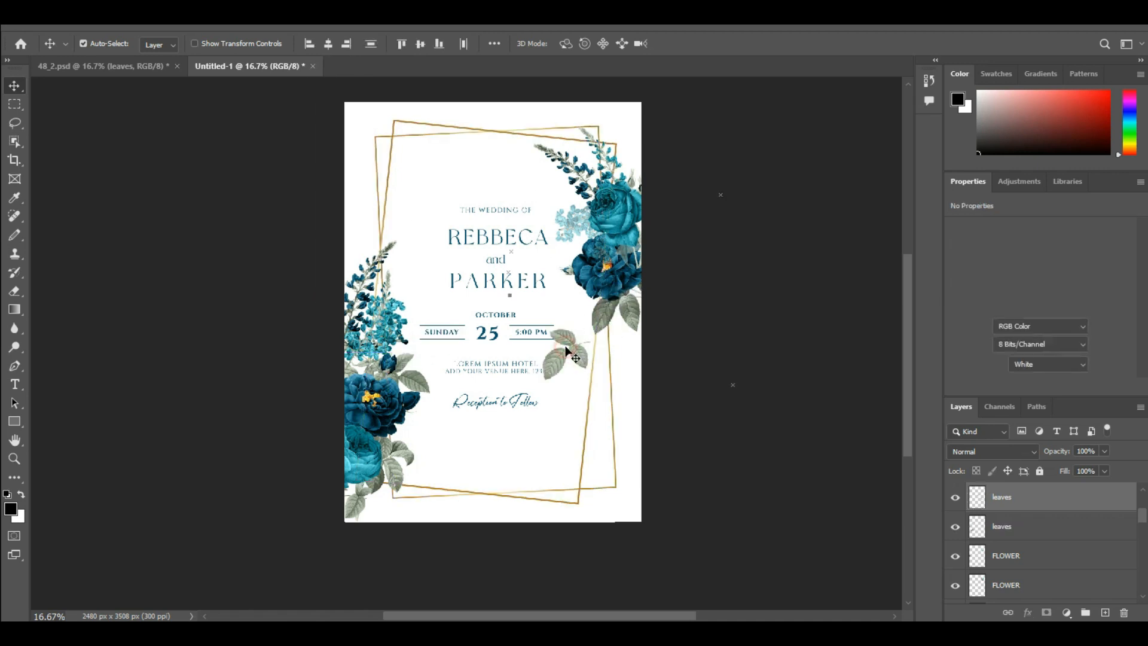
click(1081, 526)
click(574, 356)
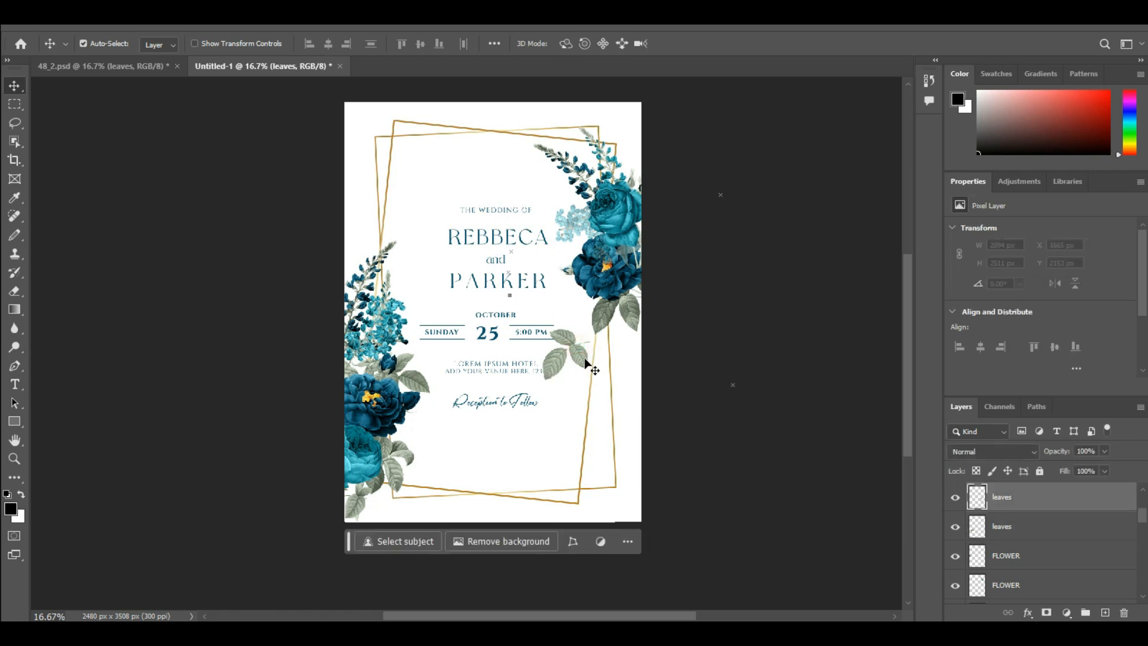
drag(575, 351, 587, 238)
Try to move the second leaf spray's layer below the flower layers, and undo the last change.
drag(1037, 590, 1037, 587)
scroll(1054, 562, down, 2)
scroll(1041, 528, up, 1)
drag(1040, 494, 1046, 612)
scroll(1042, 521, down, 1)
scroll(1052, 549, up, 1)
key(ctrl+z)
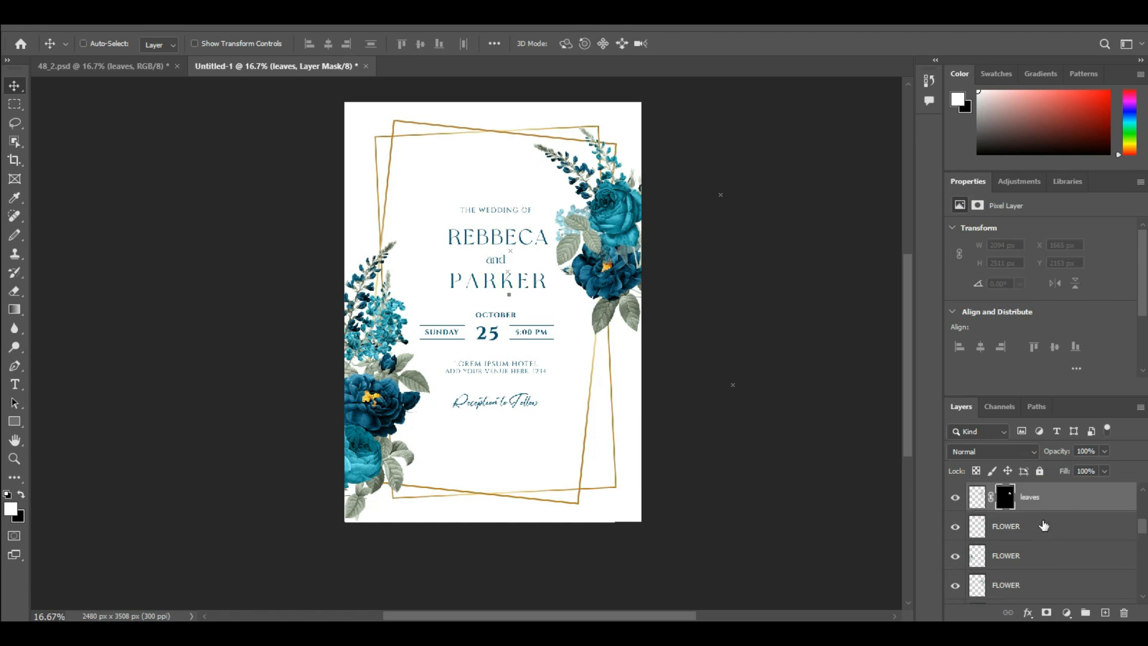
Move the second leaf spray's layer down the stack, directly above the bottommost flower layer.
drag(1035, 505, 1057, 600)
scroll(1048, 536, down, 5)
scroll(1048, 536, up, 4)
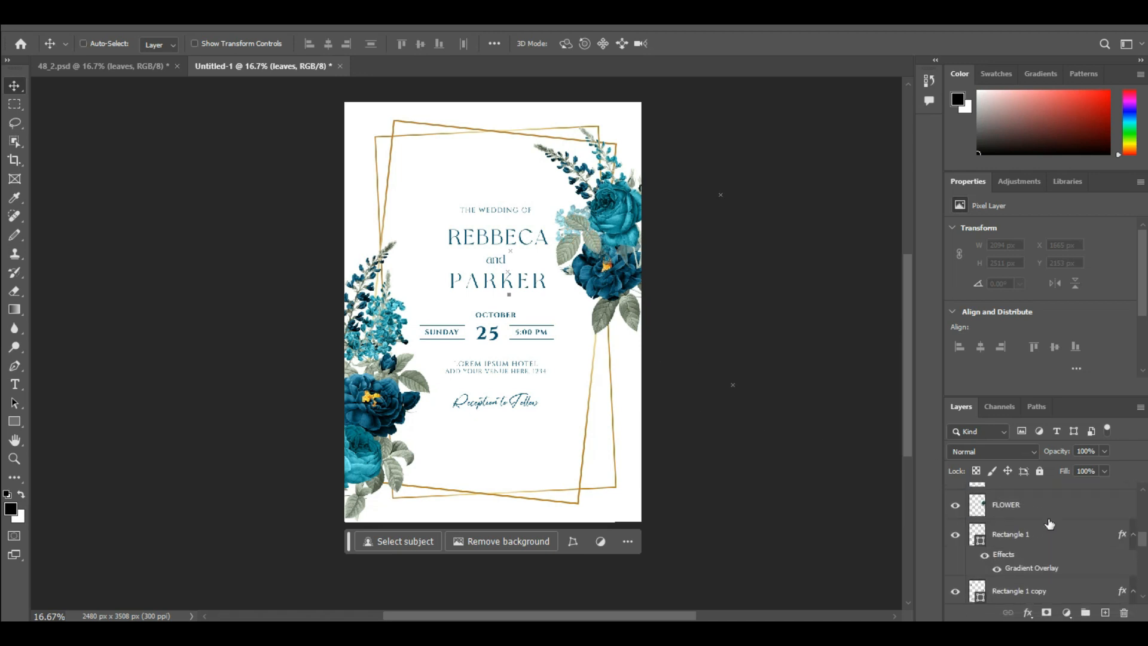
scroll(1003, 496, up, 2)
drag(1057, 509, 1070, 552)
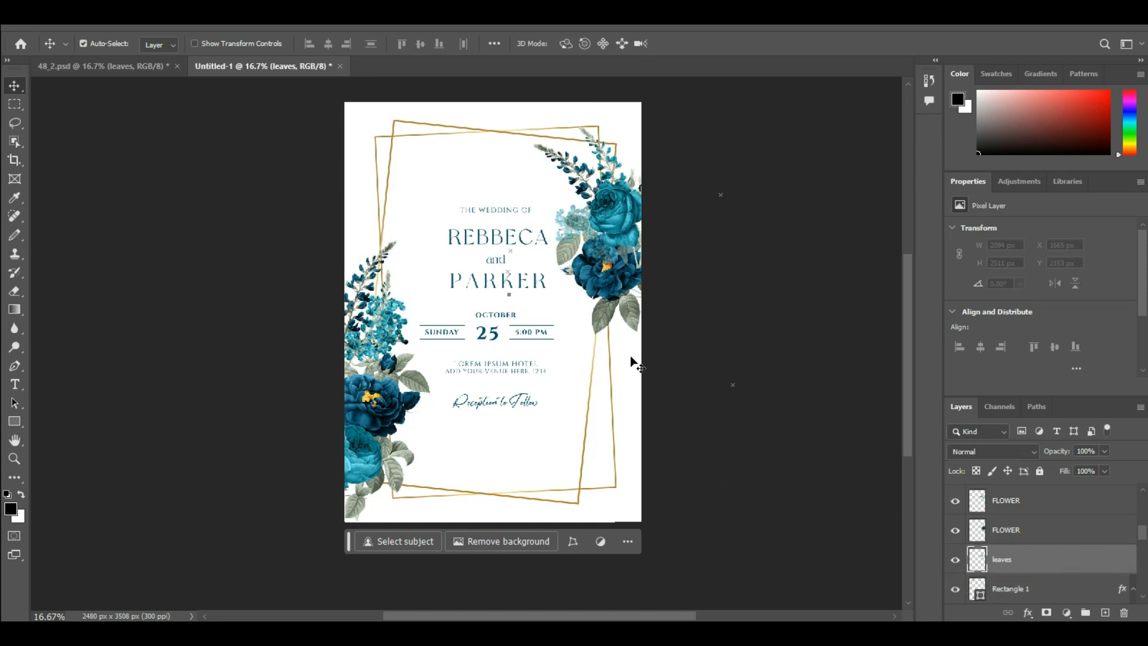
drag(1034, 560, 1028, 519)
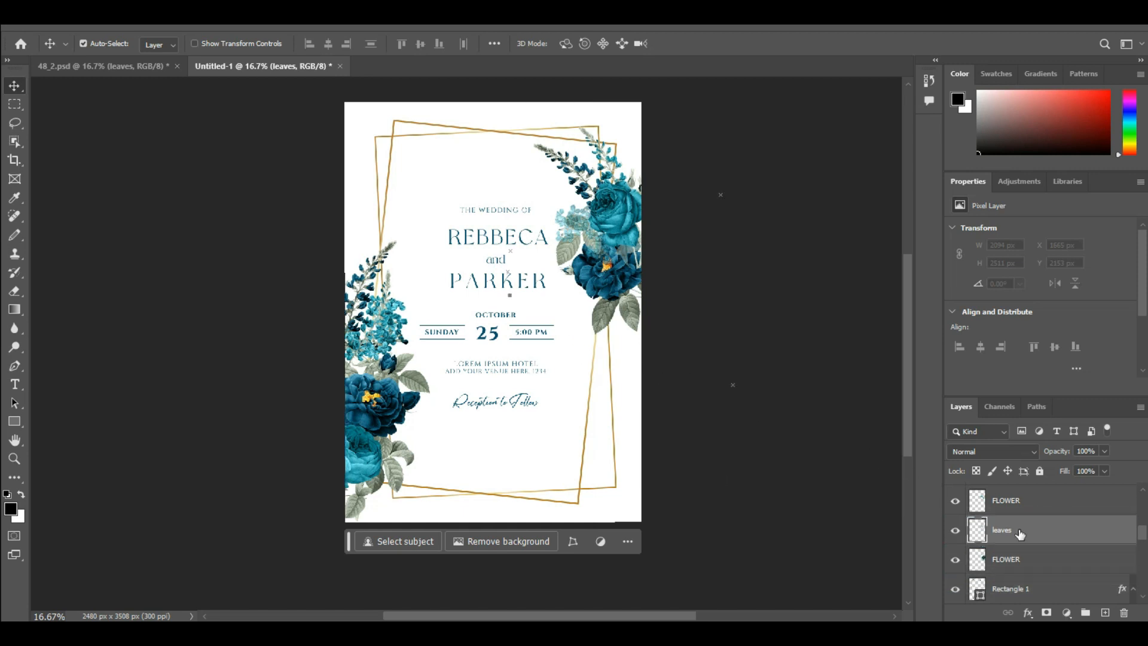
Add the light blue watercolor splash and center it behind the wedding text, within the gold frames.
key(ctrl+v)
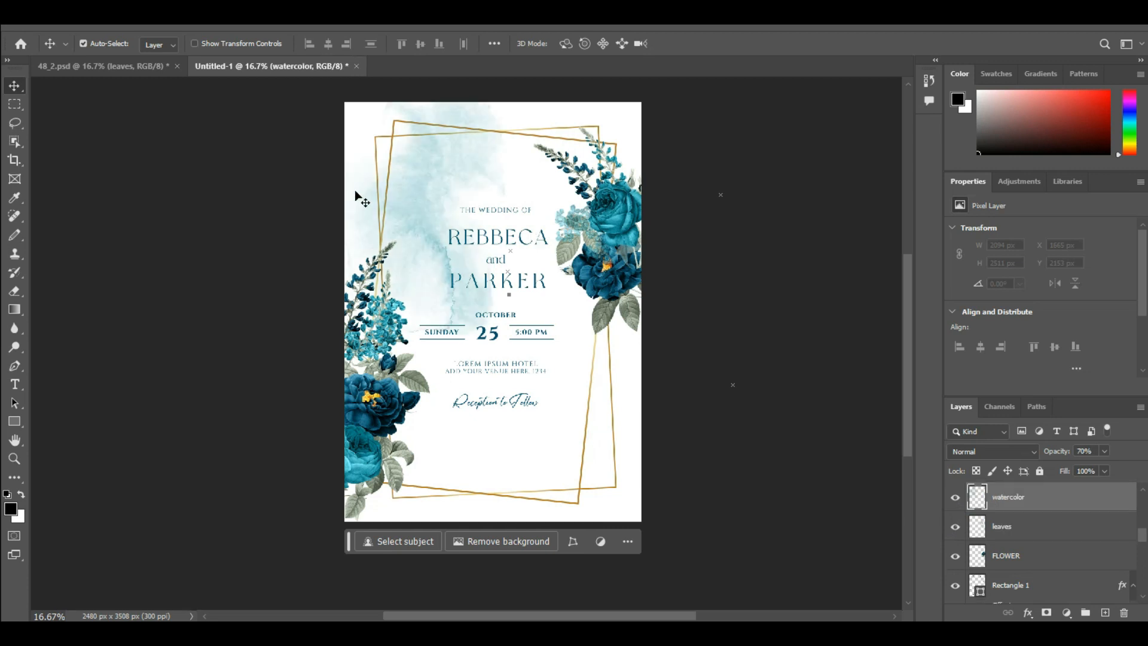
drag(435, 162, 505, 276)
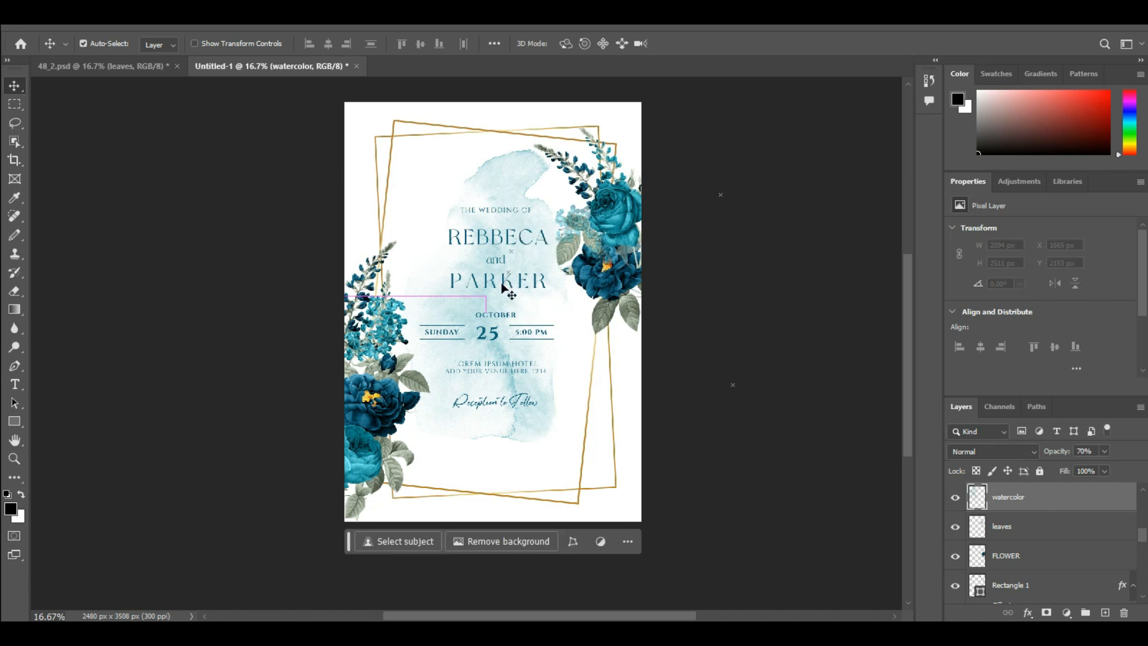
scroll(506, 310, right, 3)
scroll(495, 327, left, 2)
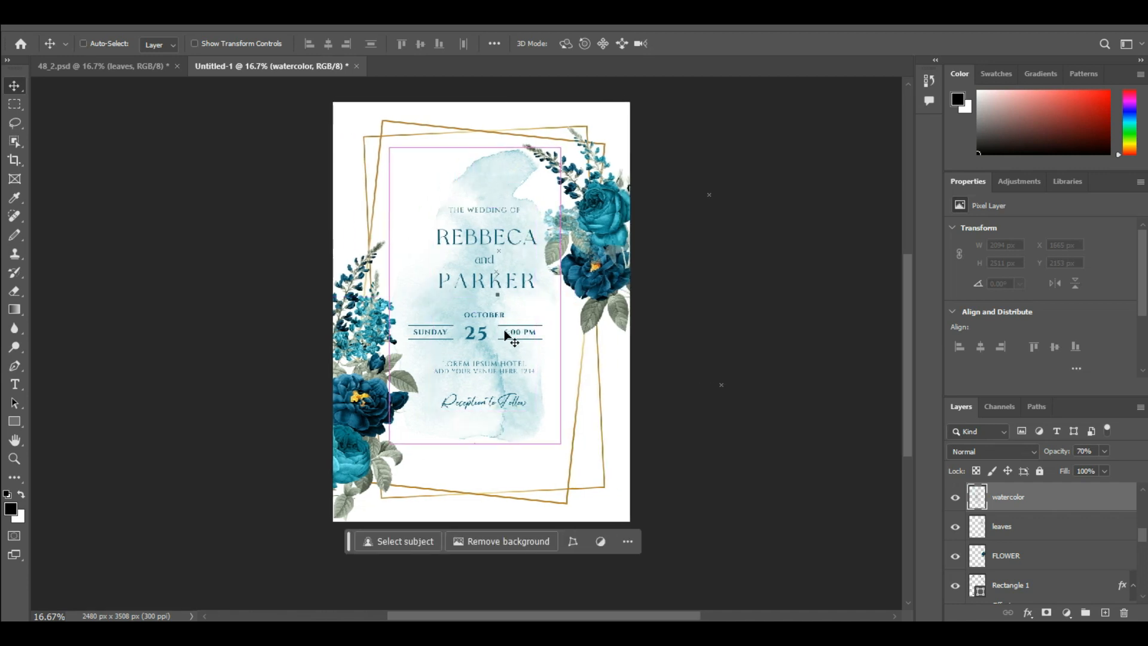
scroll(1040, 541, down, 10)
drag(506, 179, 508, 195)
Pick a light sky blue as the foreground color and convert the locked Background into a regular layer named Layer 0.
scroll(1040, 541, down, 10)
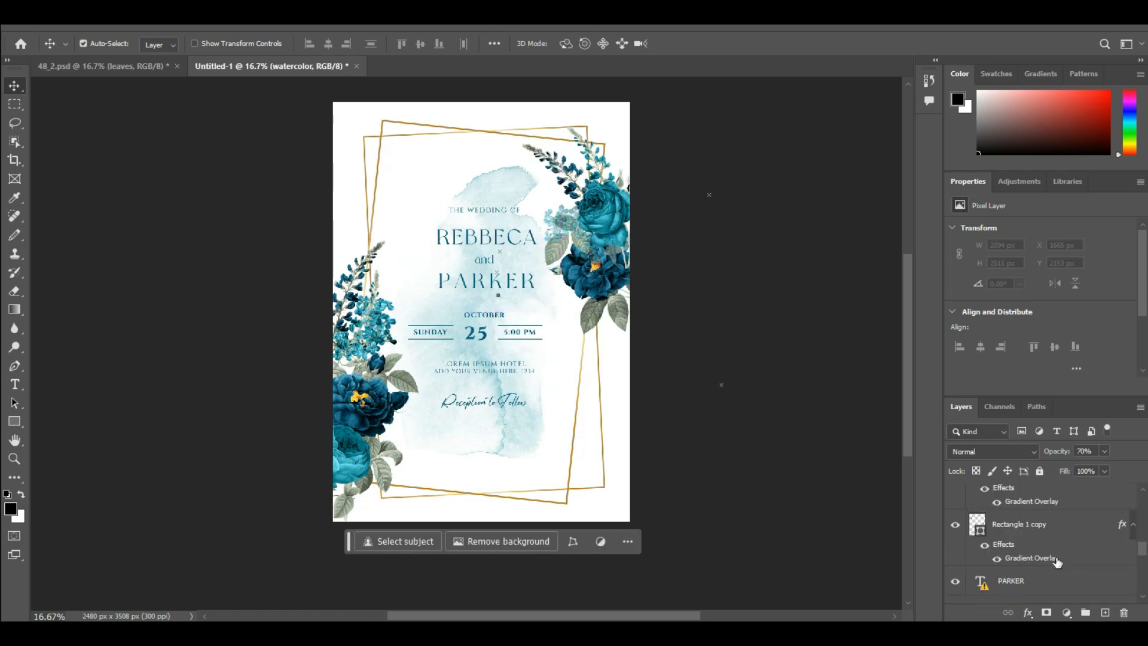
click(977, 591)
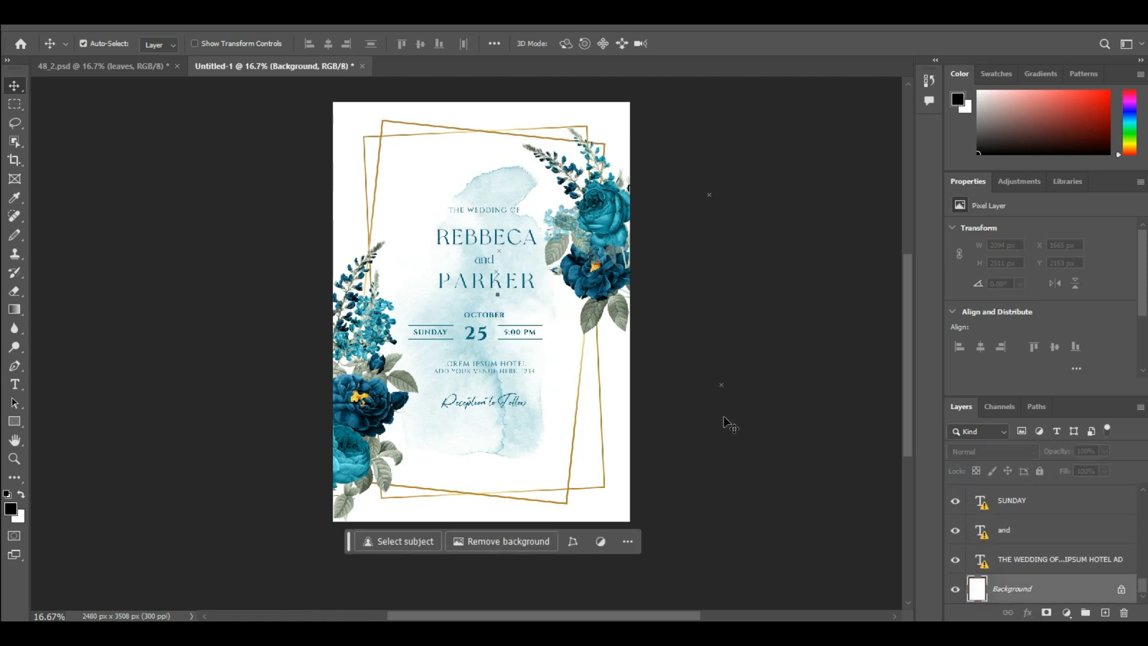
drag(1118, 147, 1139, 124)
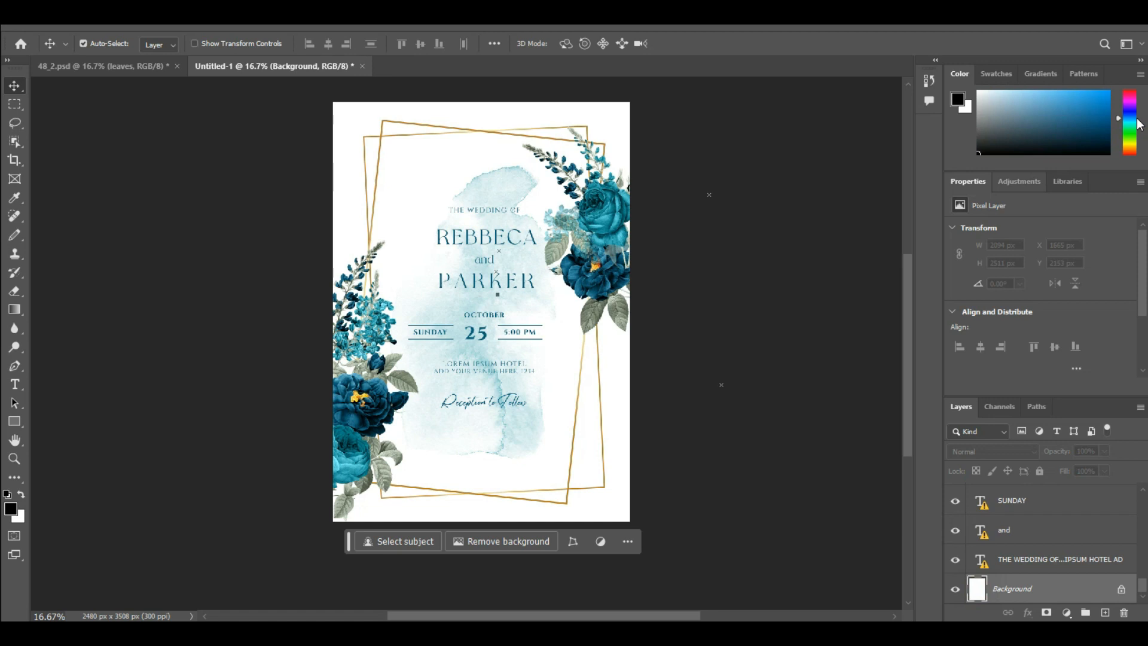
click(1044, 99)
drag(1044, 102, 1020, 93)
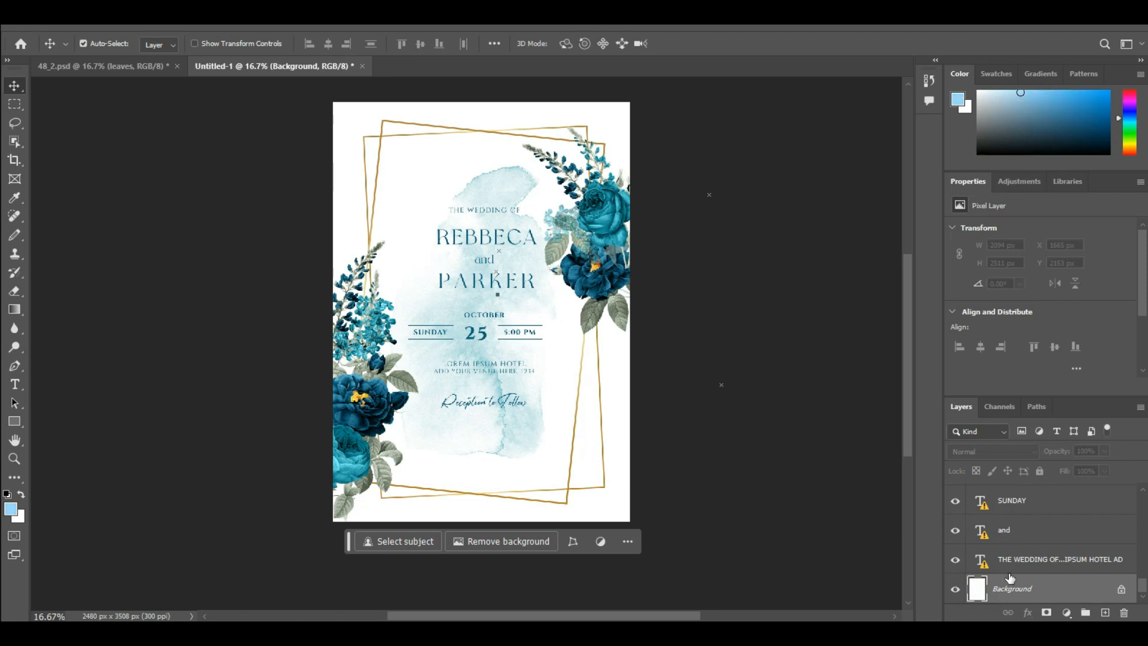
double_click(982, 594)
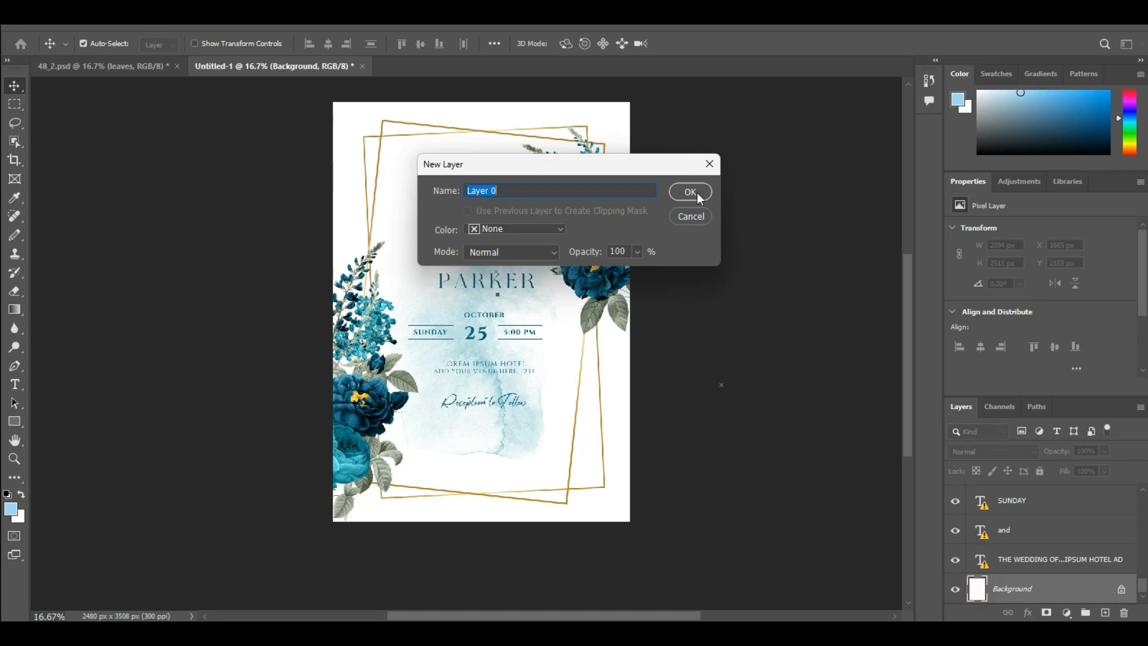
click(693, 193)
Choose a muted light blue foreground color for the invitation's background and switch to the 48_2.psd reference design.
drag(1005, 122, 1108, 129)
click(1019, 101)
click(967, 109)
click(993, 106)
drag(1130, 140, 1131, 115)
click(1010, 104)
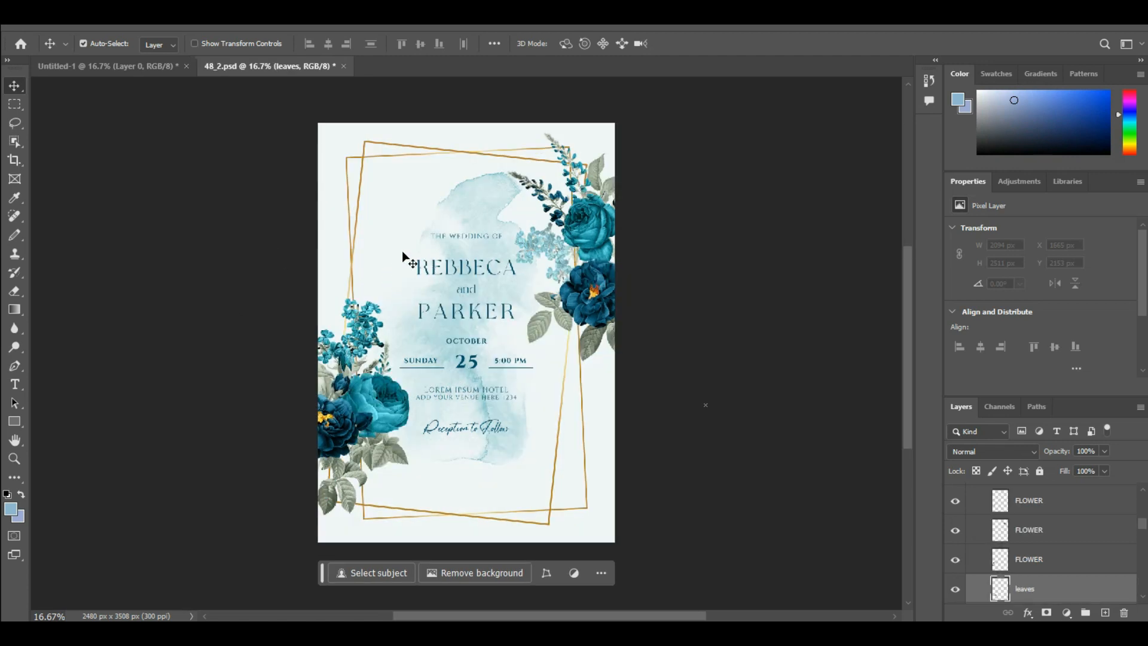
key(ctrl)
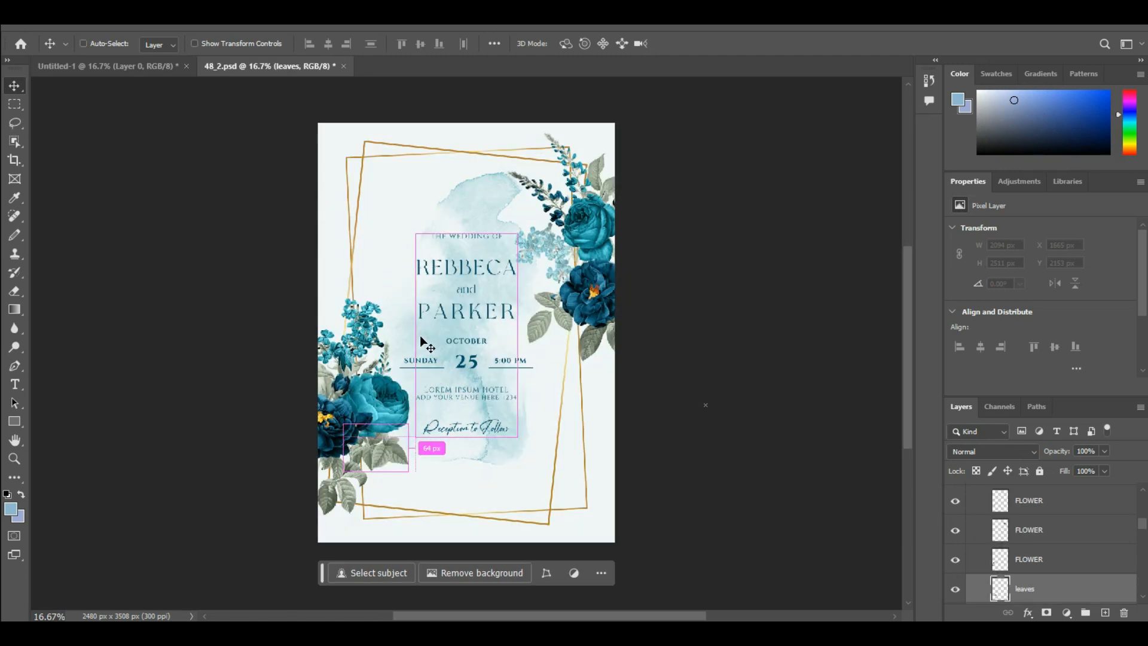